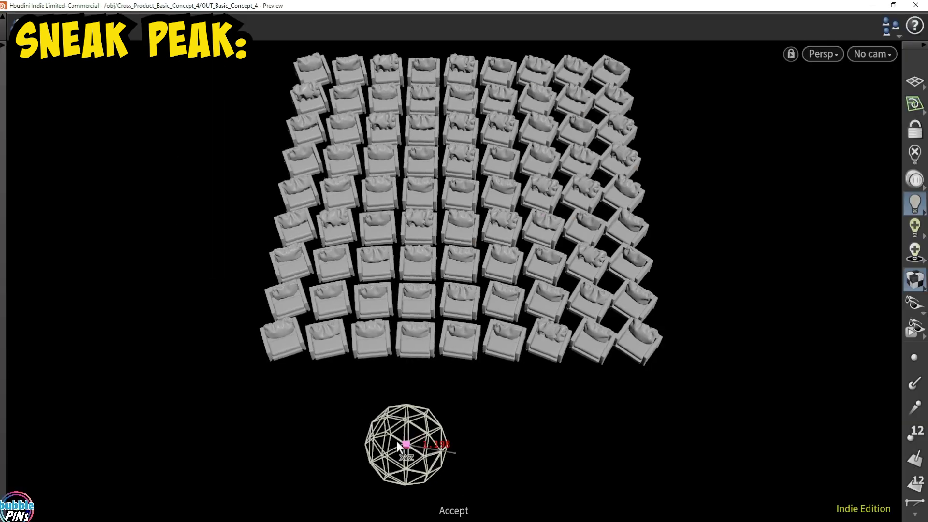
Step: In the sneak-peek demo, move the sphere to deform the grids and rotate the cube about Y
drag(428, 442, 268, 431)
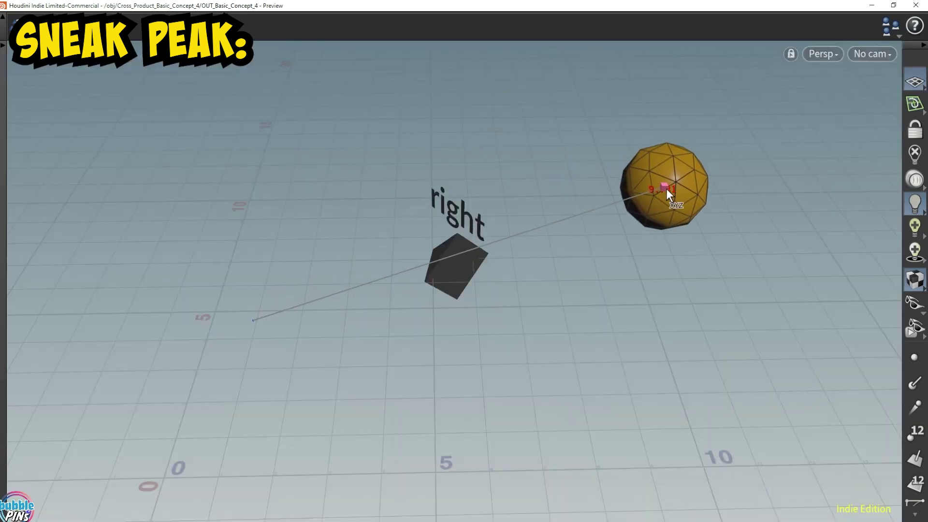
drag(666, 188, 653, 382)
key(r)
click(457, 266)
drag(560, 260, 379, 249)
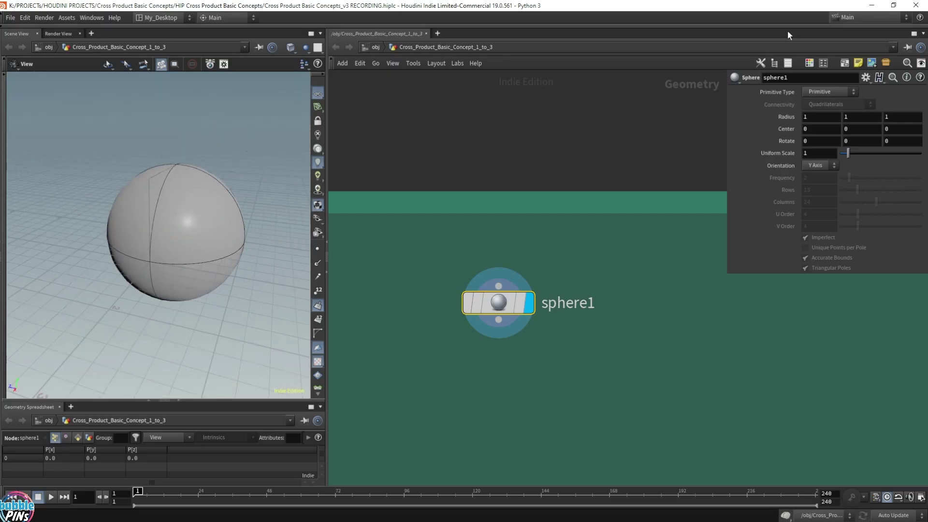
Step: Set sphere1's Primitive Type to Polygon and orbit the view around it
click(829, 92)
click(816, 121)
drag(248, 207, 203, 203)
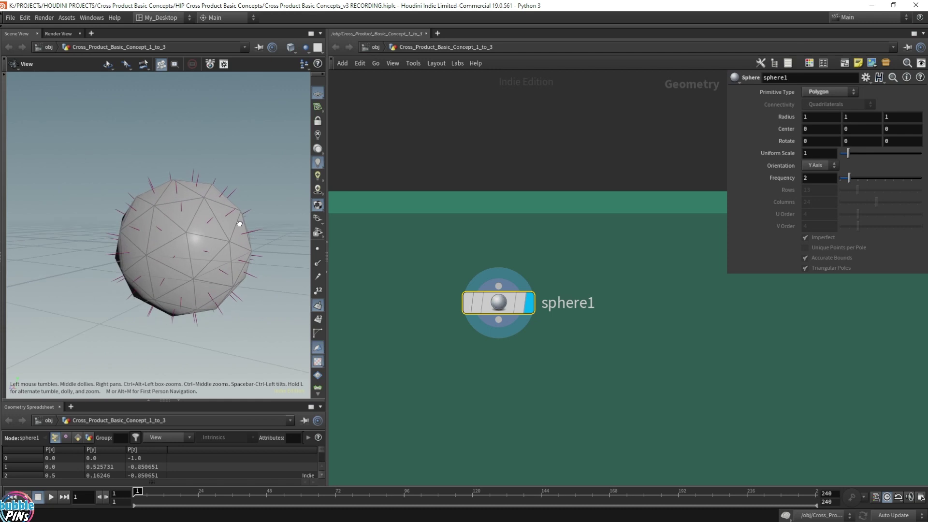
scroll(209, 218, up, 4)
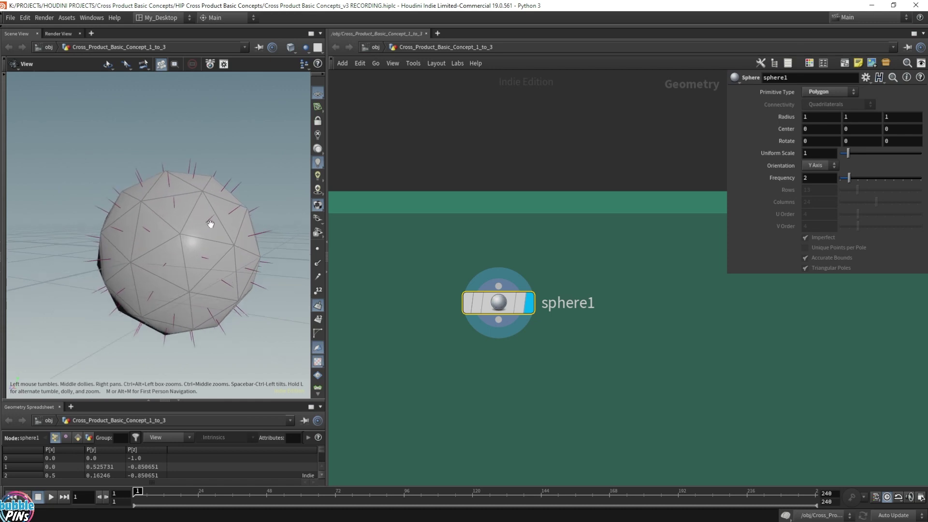
drag(228, 203, 170, 209)
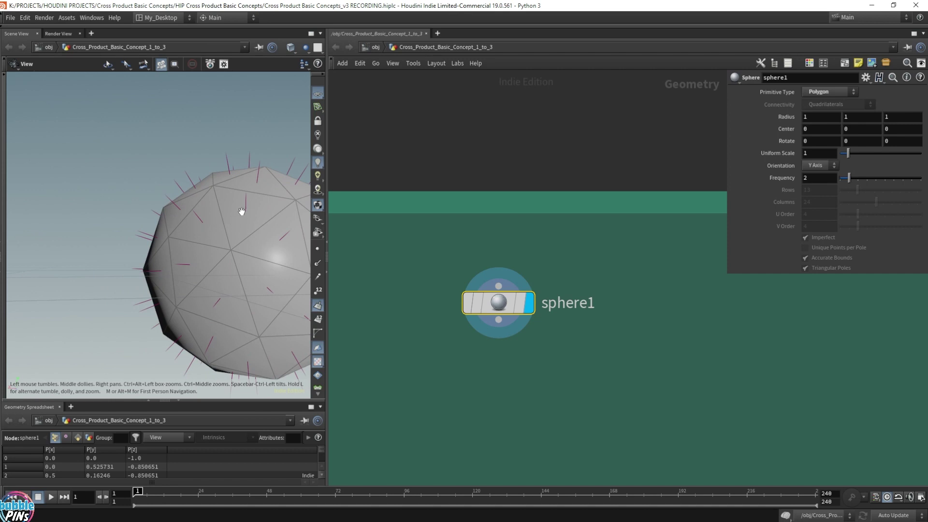
drag(230, 227, 246, 179)
scroll(237, 213, up, 3)
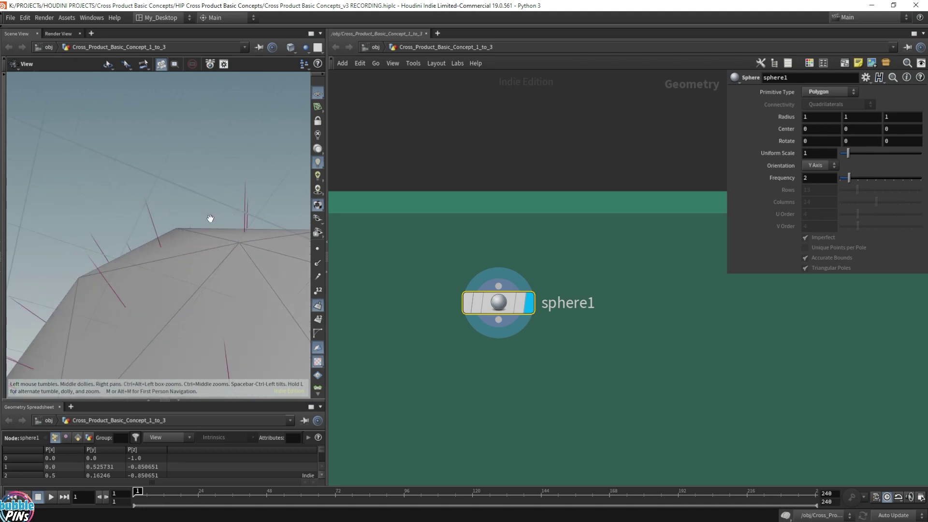
Step: Set the viewport background Color Scheme to Dark in Display Options
key(Tab)
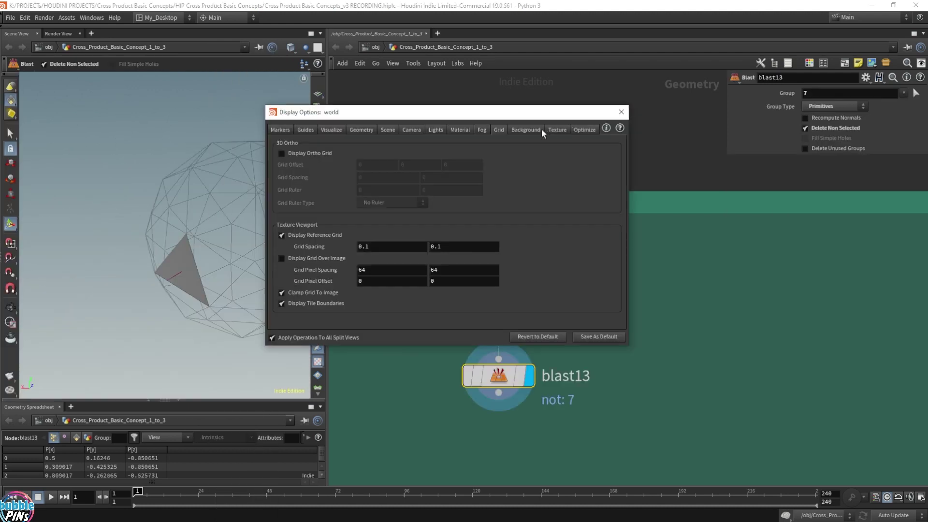
click(526, 130)
click(344, 145)
click(338, 174)
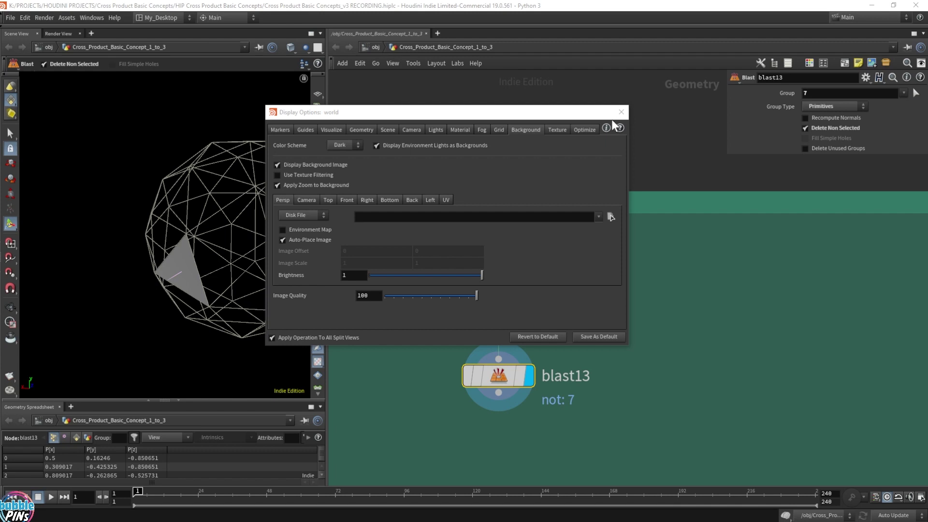
Step: Close the display options and tumble in close to face the blast13 triangle
click(621, 112)
alt+drag(243, 265, 173, 278)
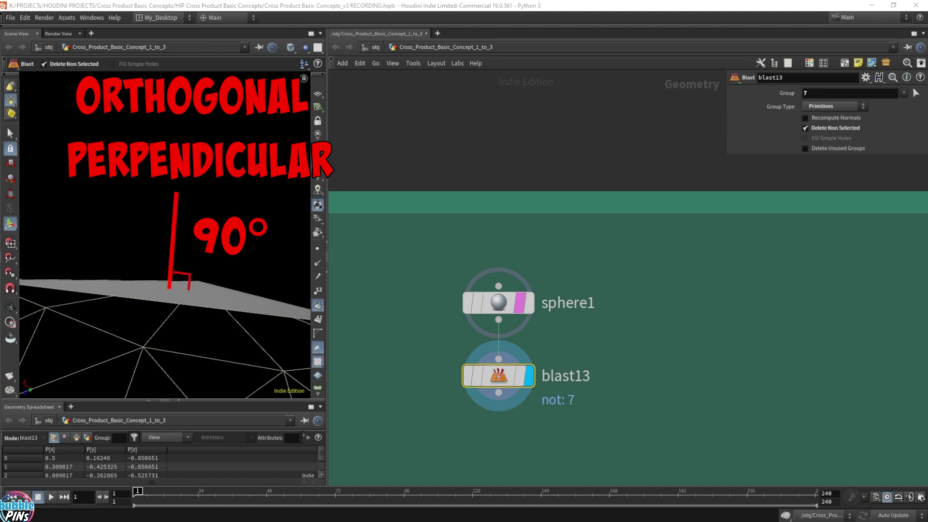
key(Escape)
drag(203, 248, 234, 265)
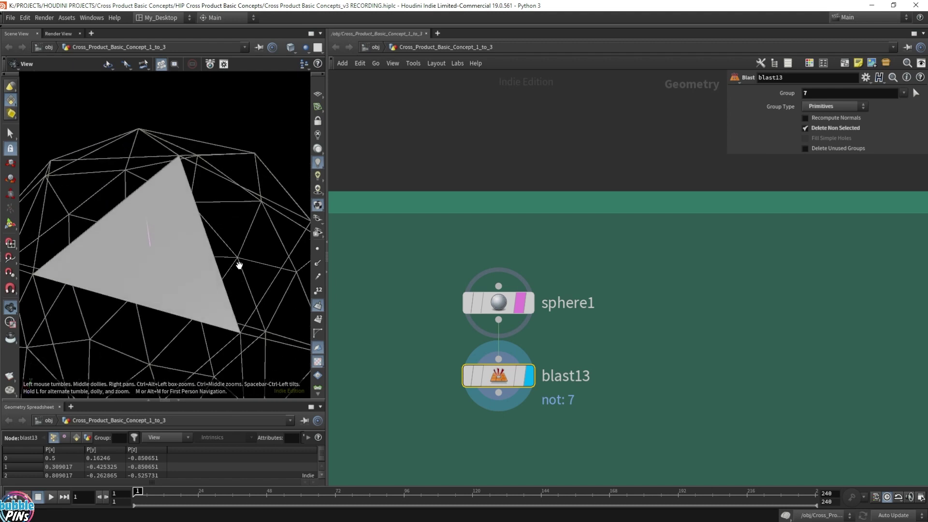
key(Return)
Step: Tumble the viewport around the isolated blast13 triangle from several angles
mouse_move(522, 312)
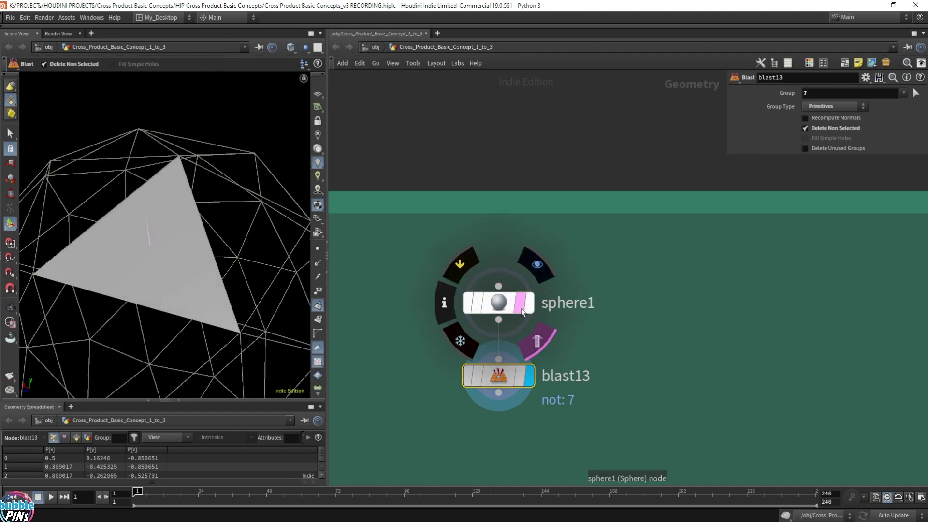
key(Escape)
drag(182, 223, 232, 229)
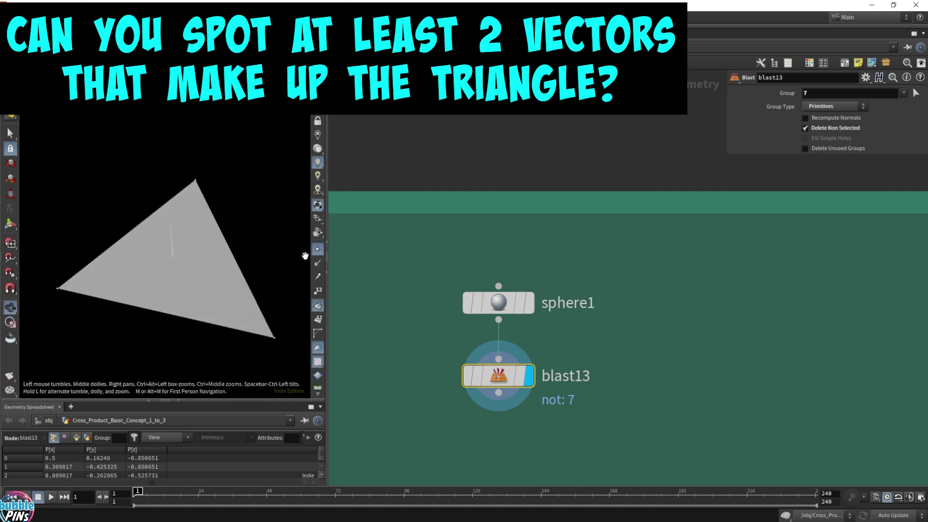
drag(88, 313, 211, 242)
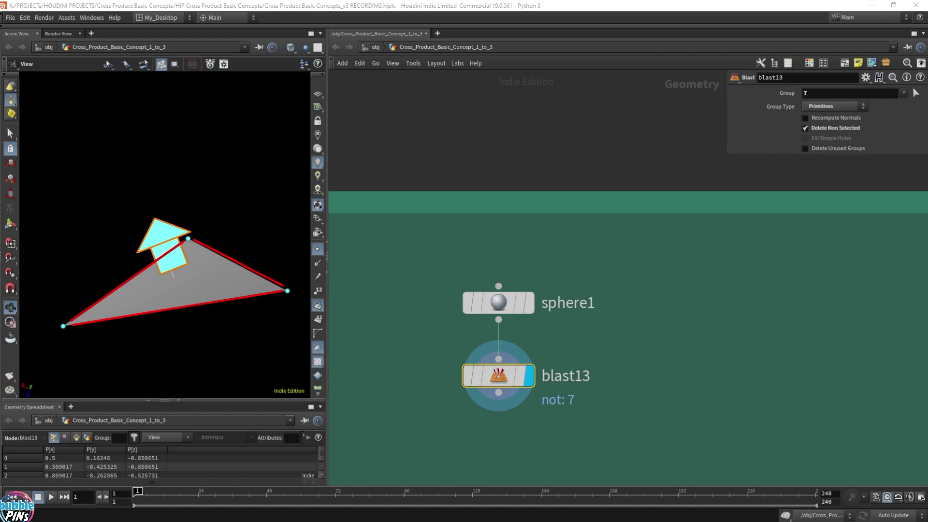
key(Tab)
Step: Add a Transform node below blast13 and rotate the triangle to 86.3592, 6.39453, 89.594 degrees
click(550, 364)
click(237, 213)
drag(237, 214, 228, 341)
drag(156, 226, 159, 194)
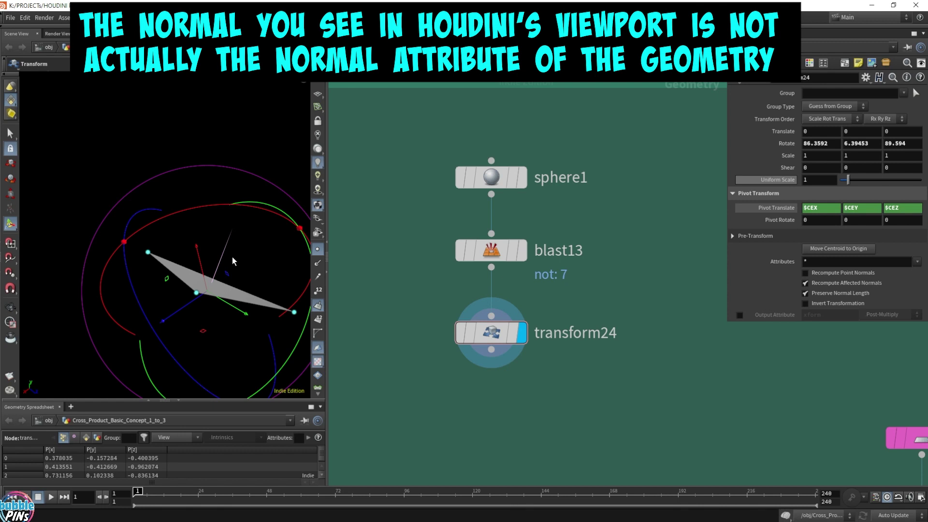
click(74, 437)
click(86, 437)
click(97, 436)
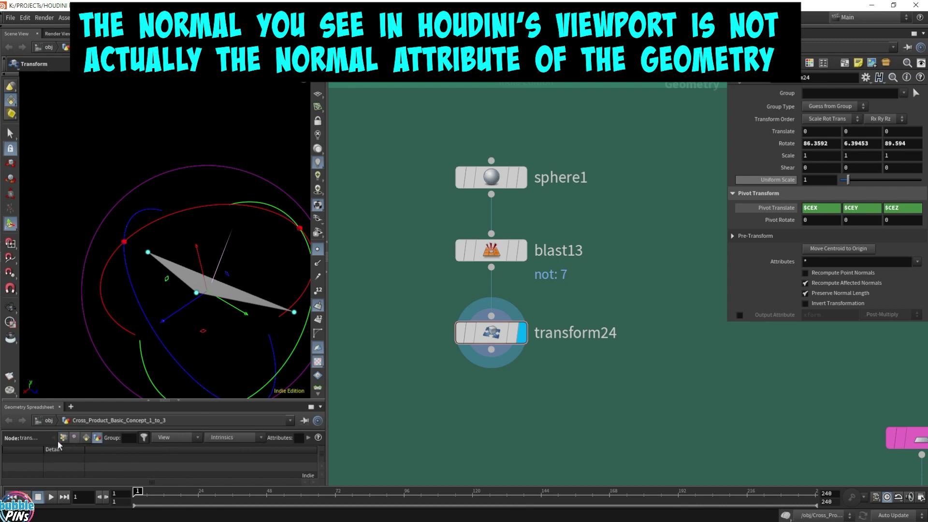
click(64, 437)
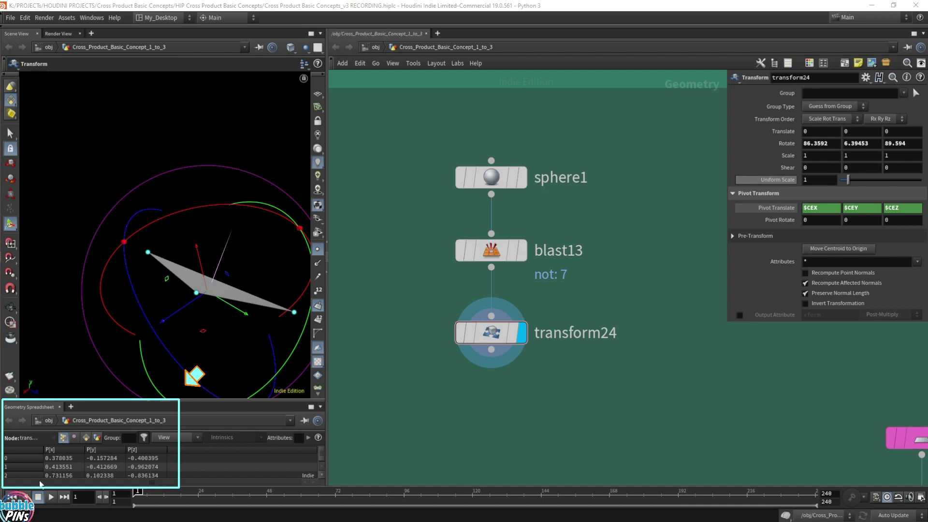
click(74, 437)
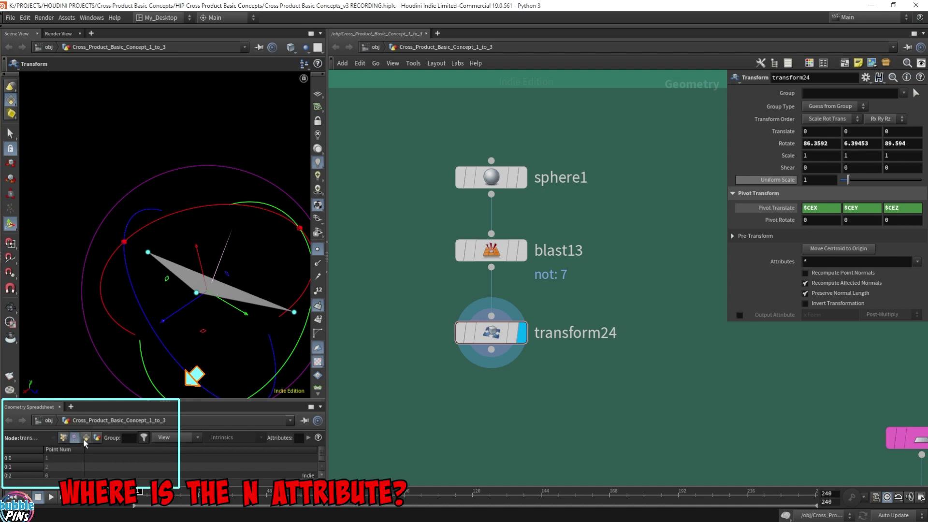
click(86, 438)
click(98, 439)
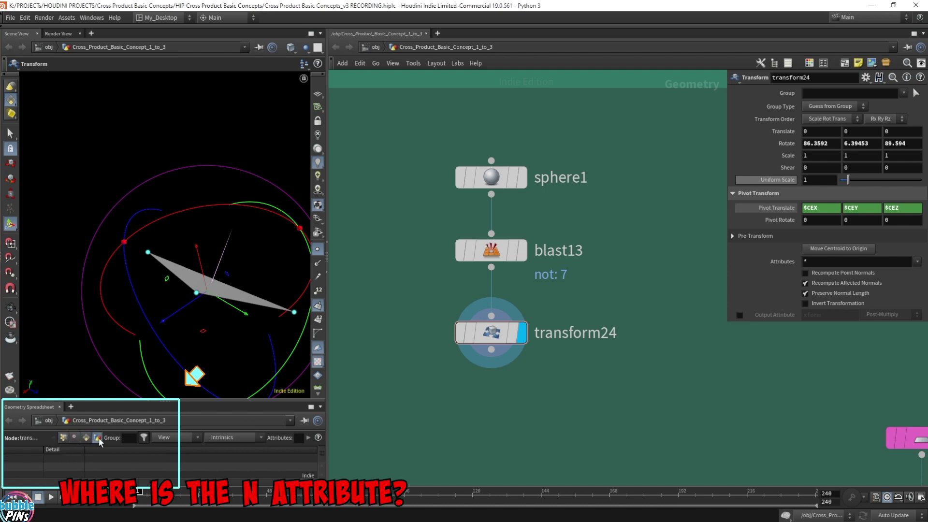
click(64, 438)
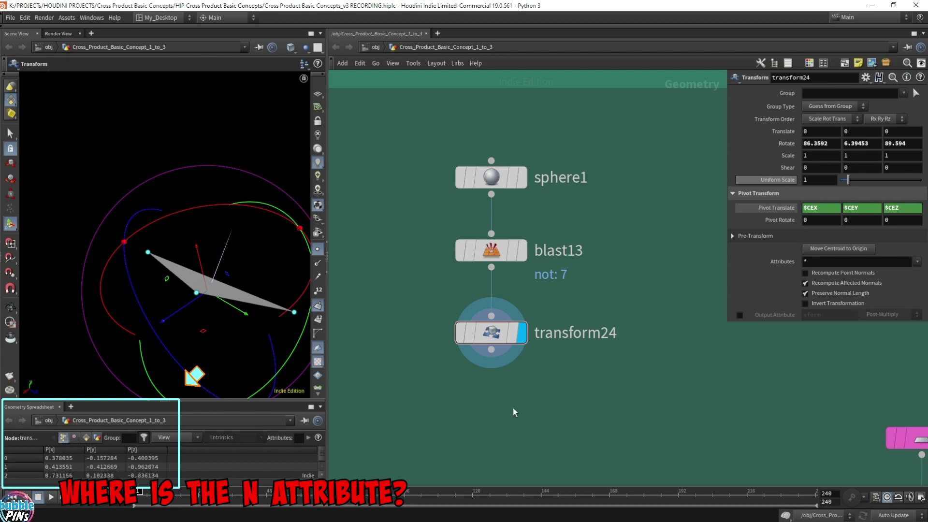
drag(492, 350, 486, 398)
Step: Add a Normal node, normal6, below transform24 and display its output
key(Tab)
text(noi)
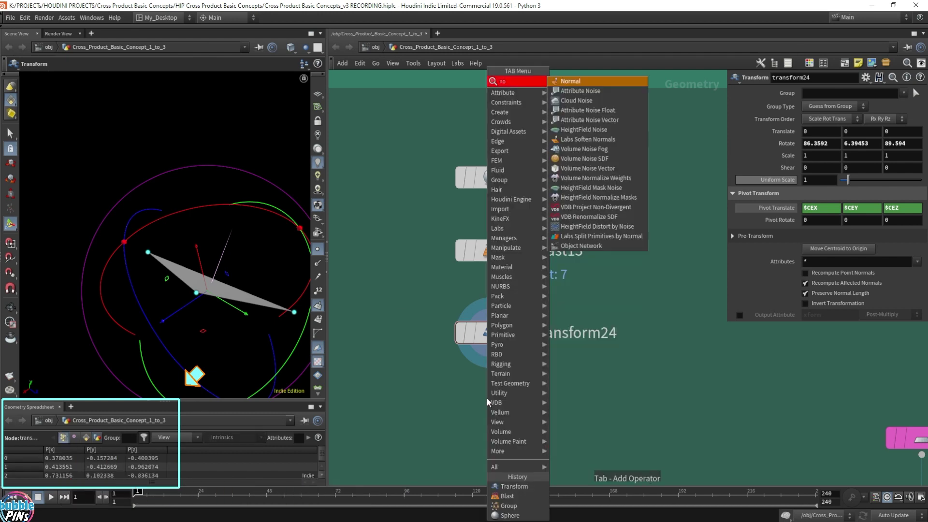
key(BackSpace)
text(rmal)
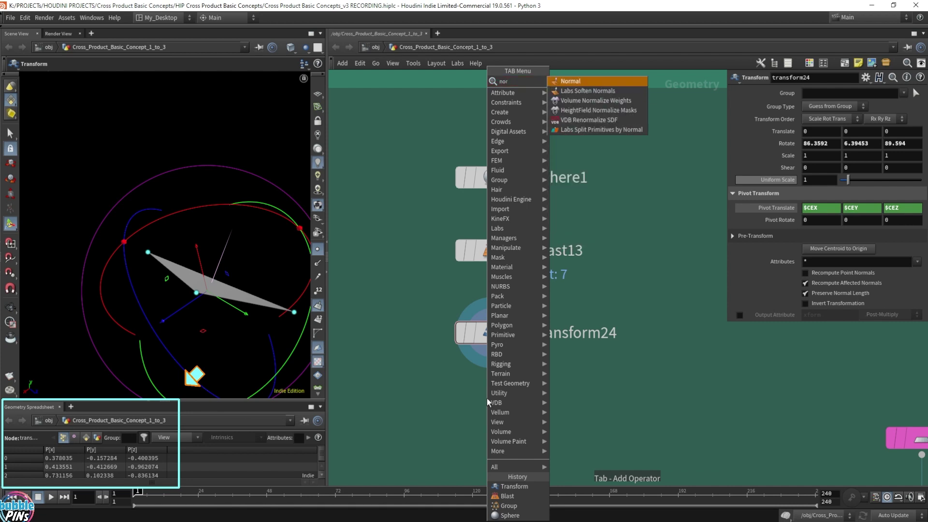
key(Return)
click(486, 399)
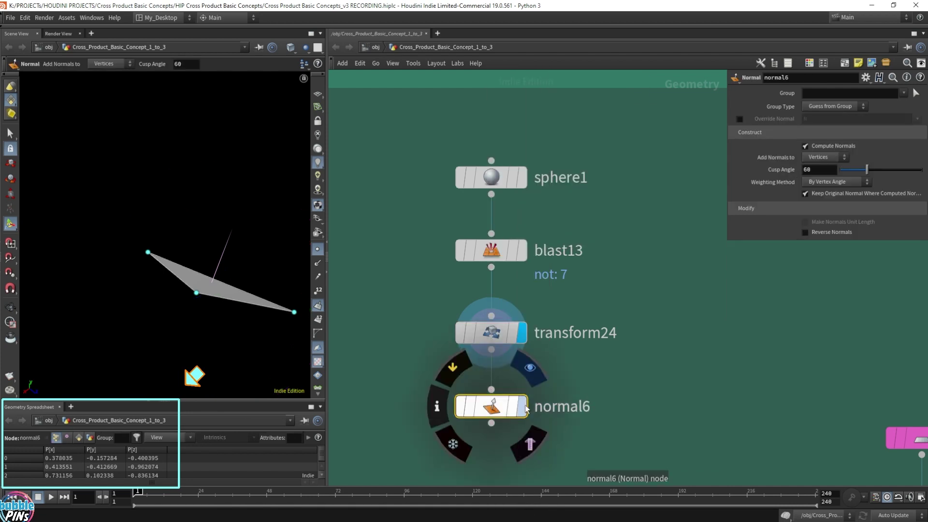
click(522, 406)
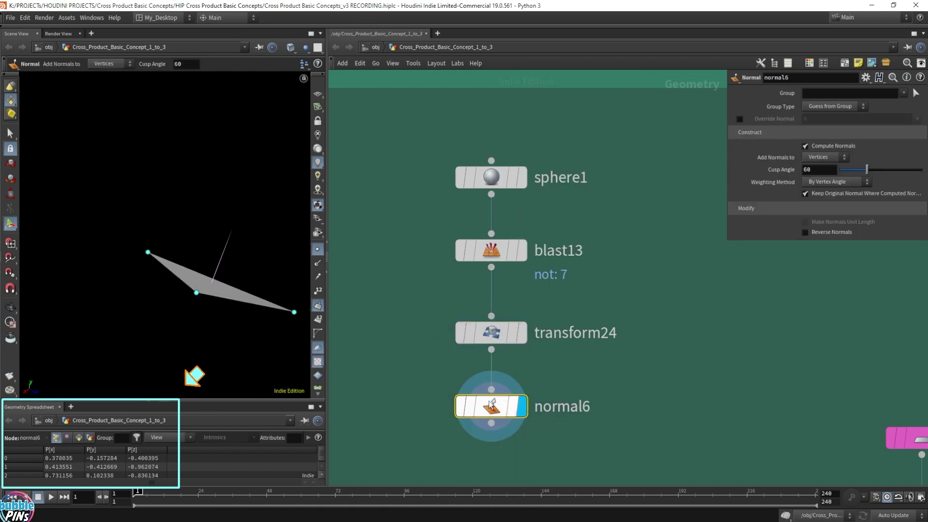
Step: Set normal6 Add Normals to Primitives and list the primitive N in the spreadsheet
click(829, 157)
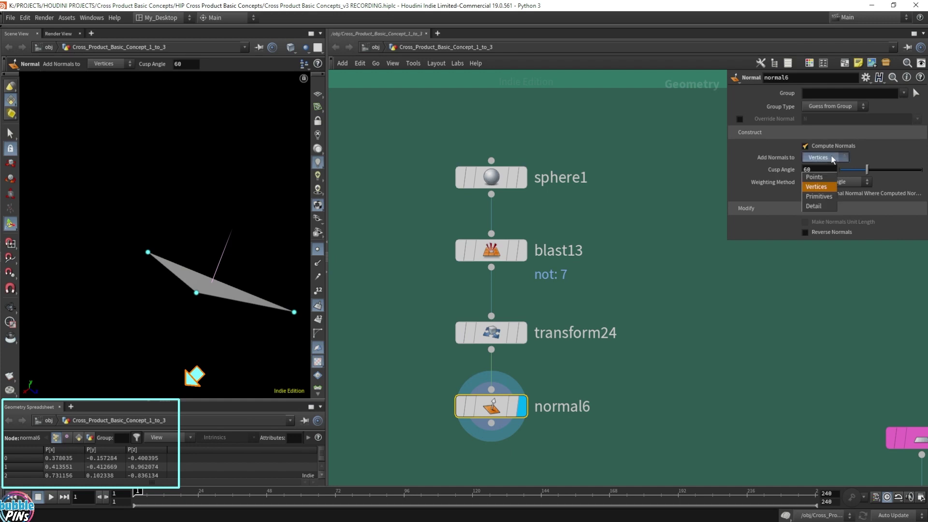
click(816, 187)
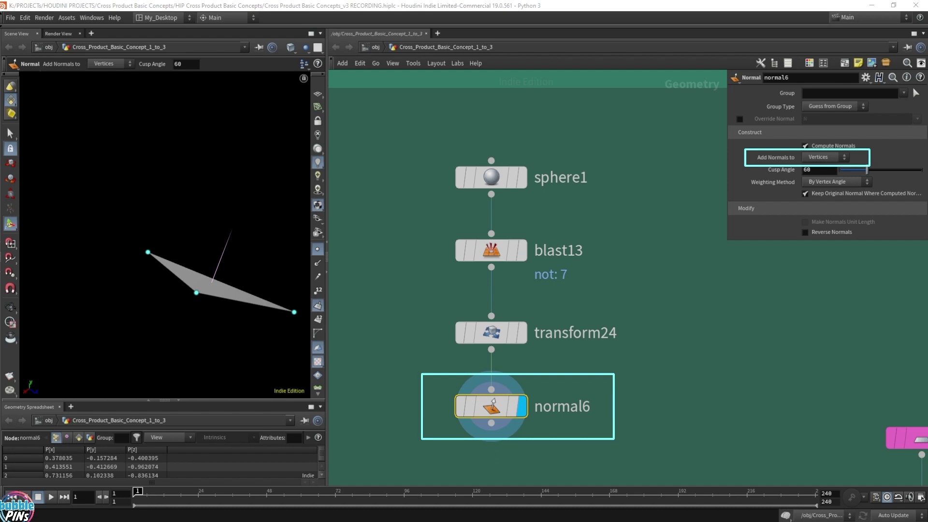
click(832, 159)
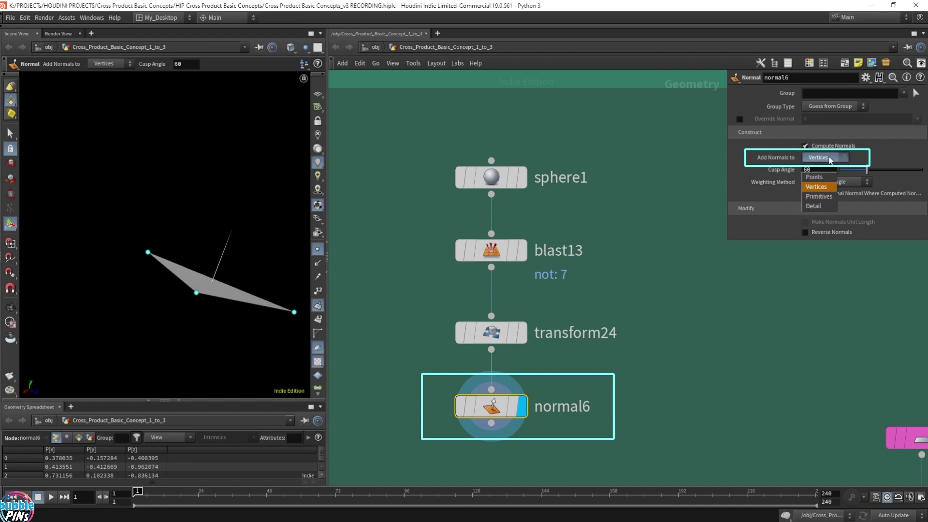
click(830, 197)
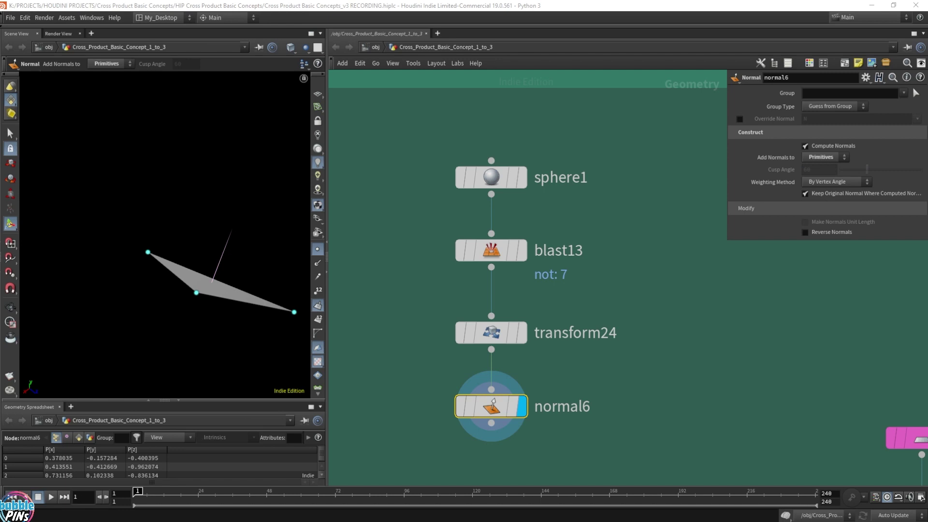
click(78, 437)
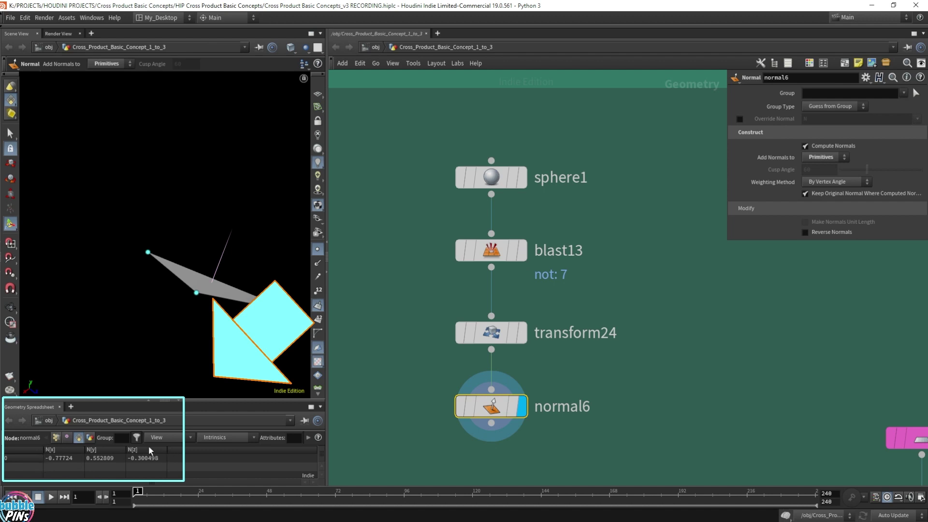
drag(420, 355, 608, 309)
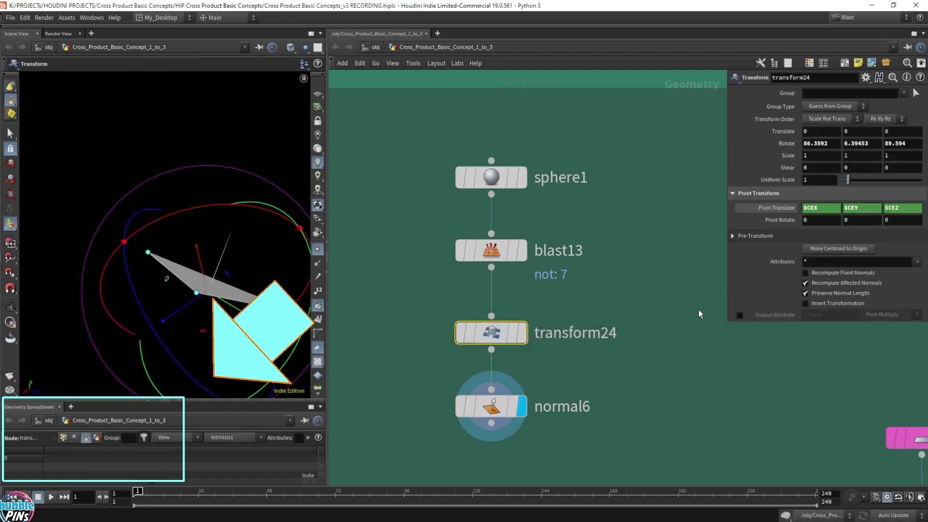
Step: Open a floating spreadsheet for normal6 showing its primitive normals
alt+drag(257, 177, 290, 203)
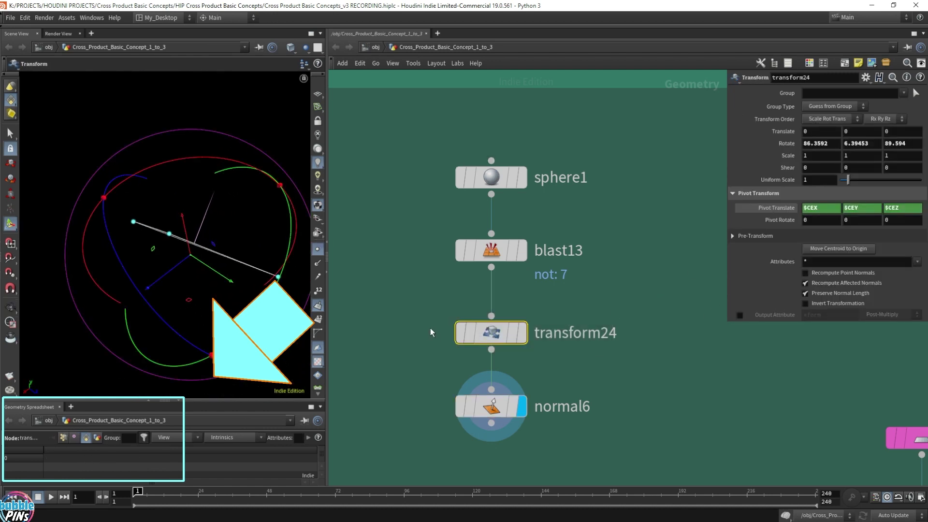
drag(95, 200, 82, 275)
click(479, 411)
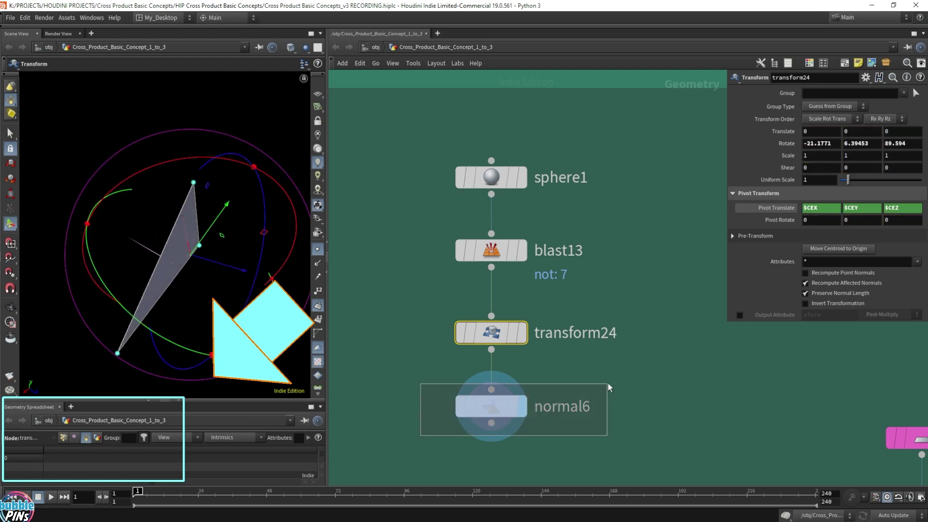
right_click(498, 404)
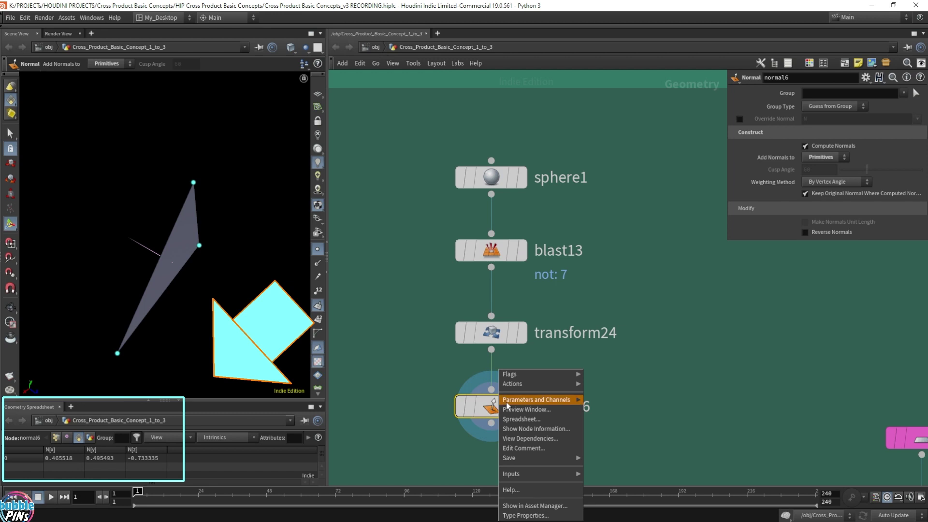
click(520, 417)
click(75, 428)
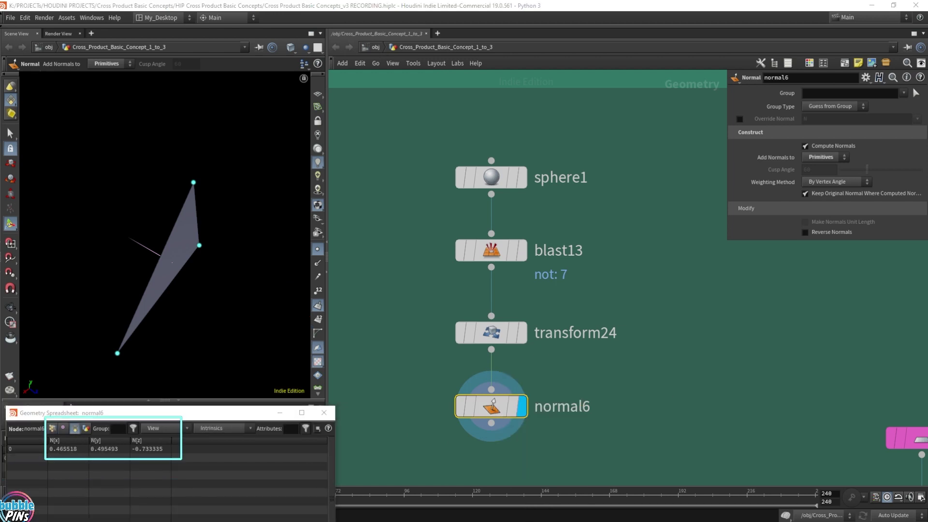
Step: Rotate the triangle through transform24 around several axes while its N values change
click(491, 332)
drag(243, 159, 248, 344)
drag(121, 175, 116, 338)
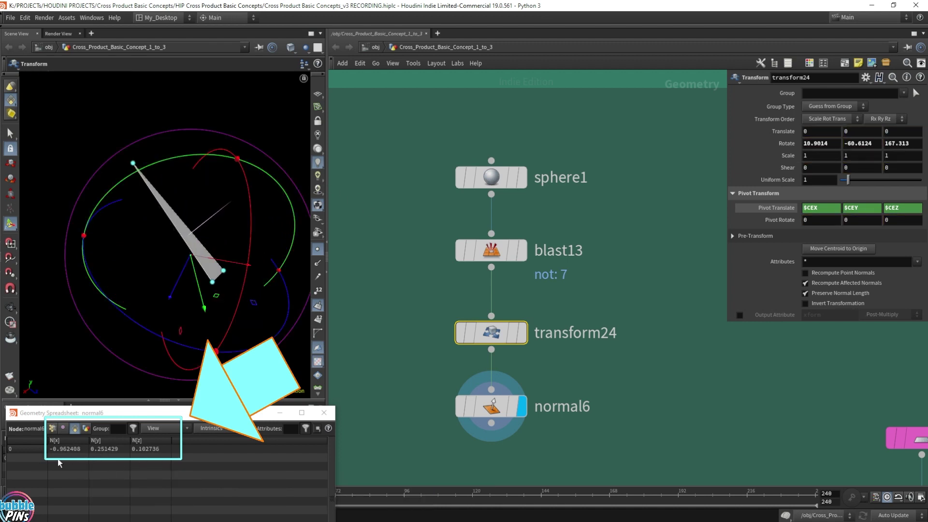
drag(169, 155, 230, 144)
drag(162, 173, 230, 239)
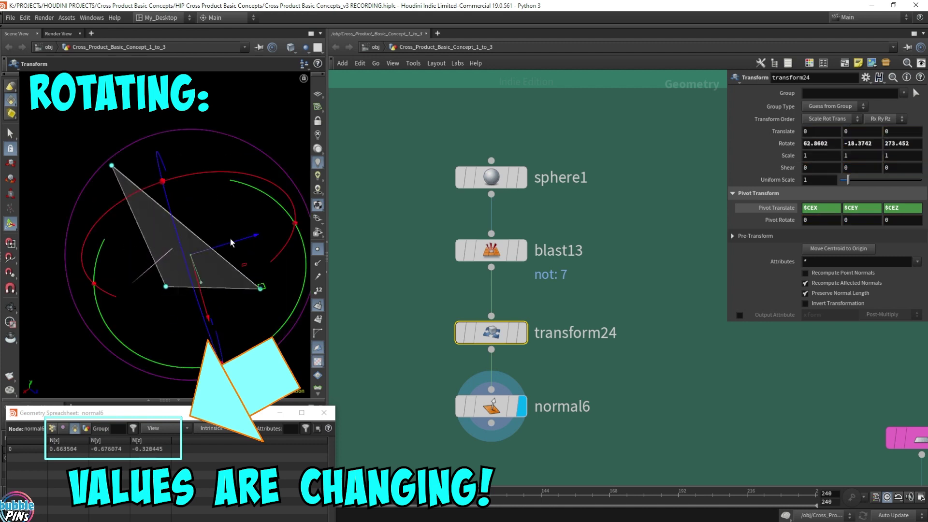
drag(126, 196, 364, 301)
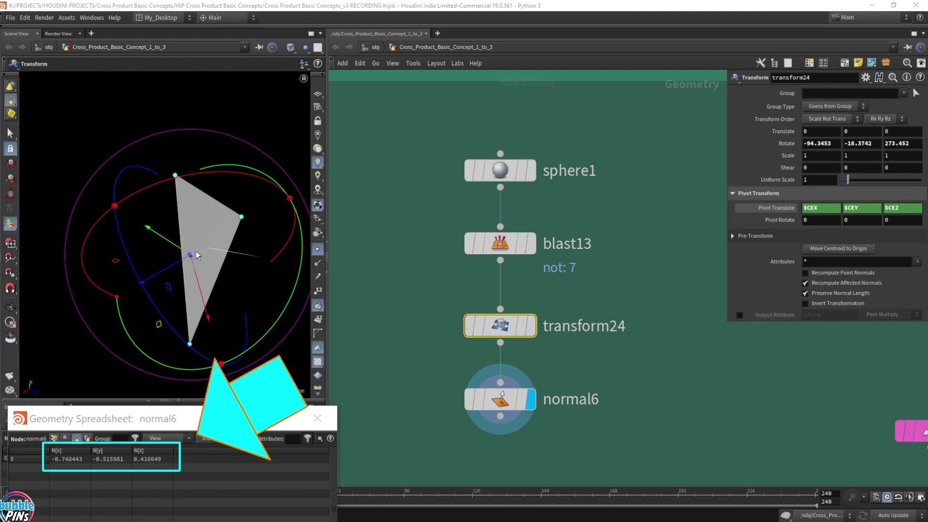
Step: Move the triangle across the scene, then rotate it to -65.1628, -18.3742, 273.452
drag(192, 253, 92, 227)
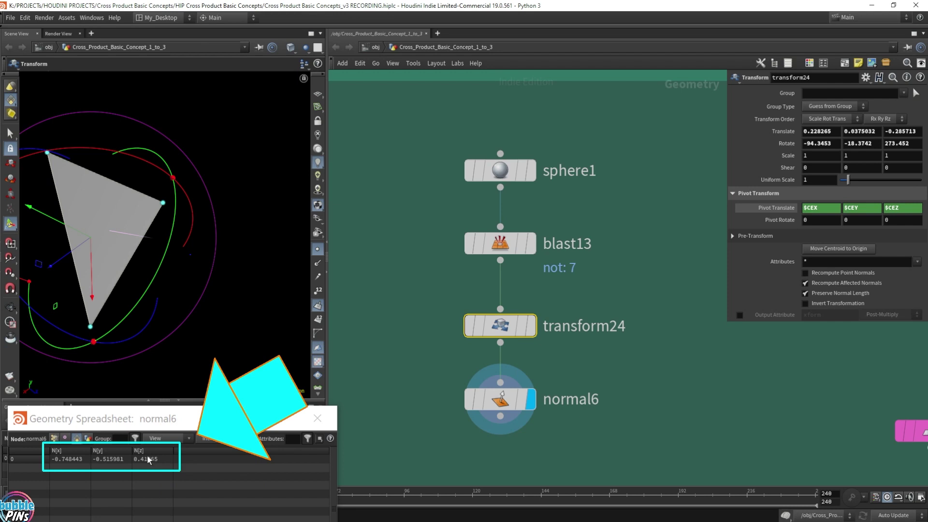
drag(85, 219, 180, 276)
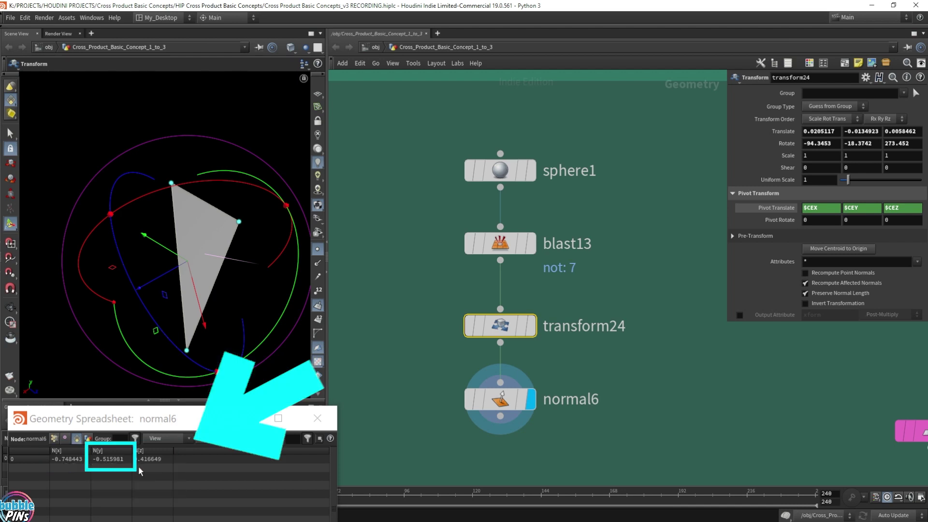
mouse_move(187, 258)
mouse_down()
mouse_move(177, 278)
mouse_move(164, 232)
mouse_move(208, 253)
mouse_move(140, 242)
mouse_move(237, 220)
mouse_move(97, 285)
mouse_move(192, 300)
mouse_move(213, 262)
mouse_move(148, 201)
mouse_move(124, 270)
mouse_move(170, 291)
mouse_move(207, 280)
mouse_move(201, 245)
mouse_move(183, 242)
mouse_move(208, 244)
mouse_move(202, 290)
mouse_move(170, 214)
mouse_move(125, 237)
mouse_move(142, 287)
mouse_move(164, 243)
mouse_move(132, 257)
mouse_move(222, 282)
mouse_move(224, 295)
mouse_move(181, 281)
mouse_move(177, 267)
mouse_up()
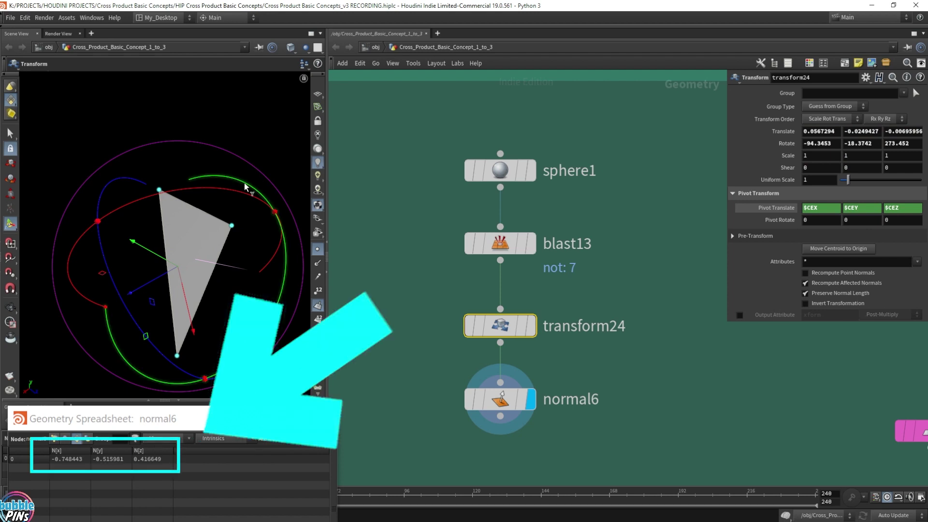
drag(224, 192, 176, 298)
key(Escape)
mouse_move(254, 263)
mouse_down()
mouse_move(239, 264)
mouse_move(256, 256)
mouse_up()
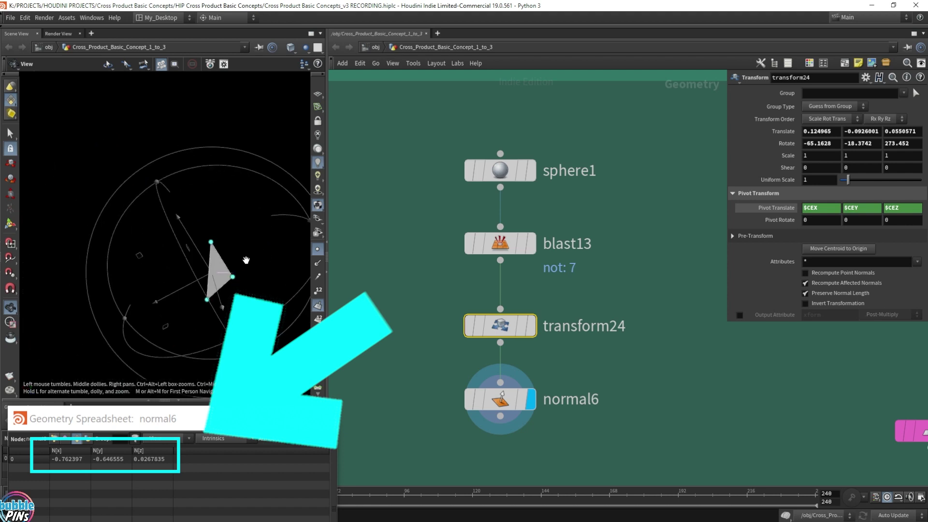
Step: Turn on the viewport grid and move the triangle to 1.07231, -0.880937, 0.103791, N unchanged
key(Return)
key(d)
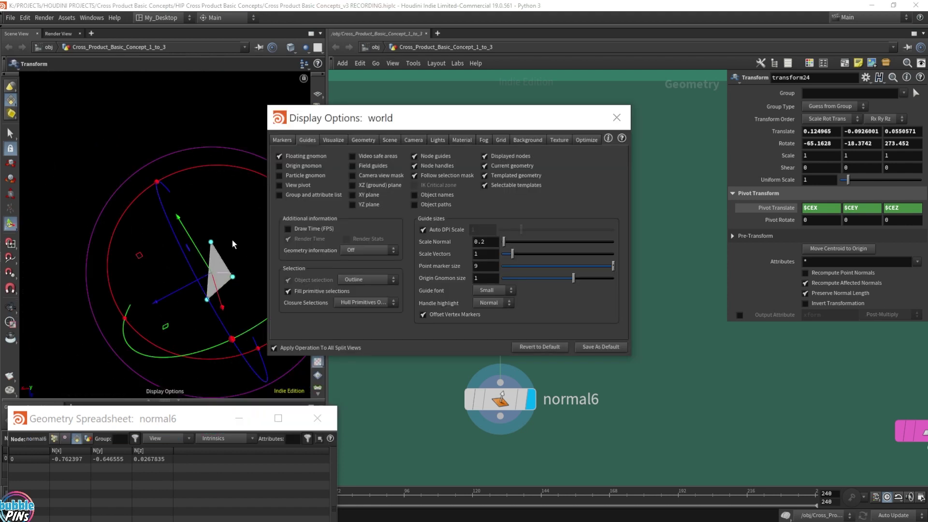
click(501, 140)
click(617, 118)
alt+drag(252, 290, 224, 313)
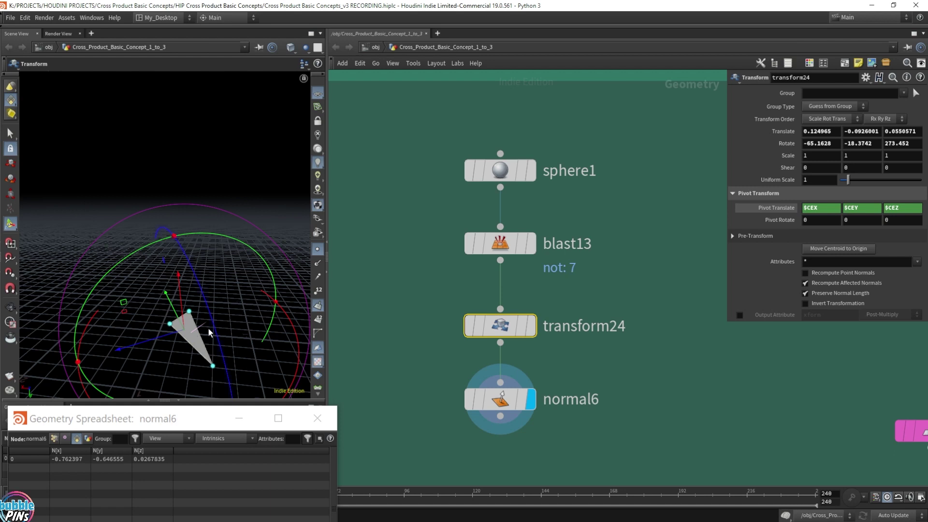
drag(195, 330, 239, 298)
drag(185, 332, 88, 248)
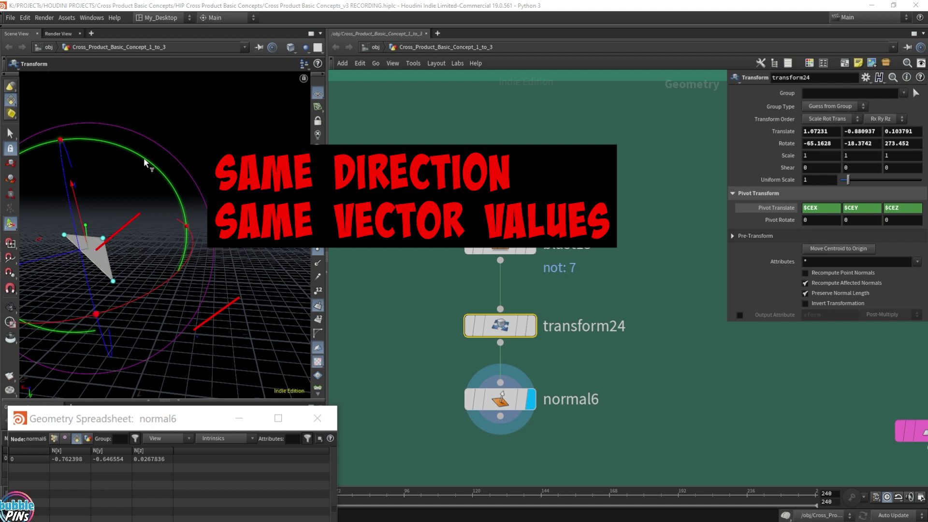
Step: Rotate the triangle to a new normal direction, then select the grid5 node
drag(144, 158, 14, 208)
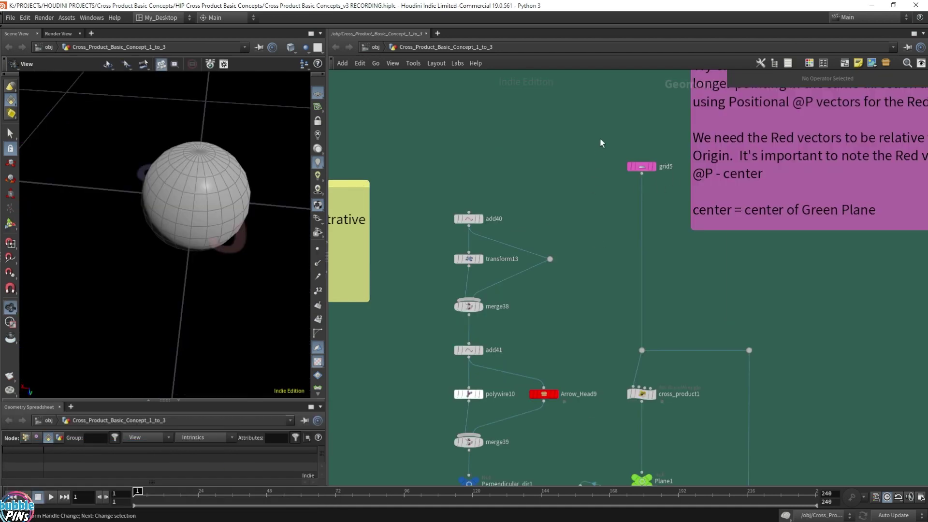
drag(600, 138, 663, 187)
Step: Display the grid5 square plane in the viewport and highlight one of its edges
mouse_move(657, 170)
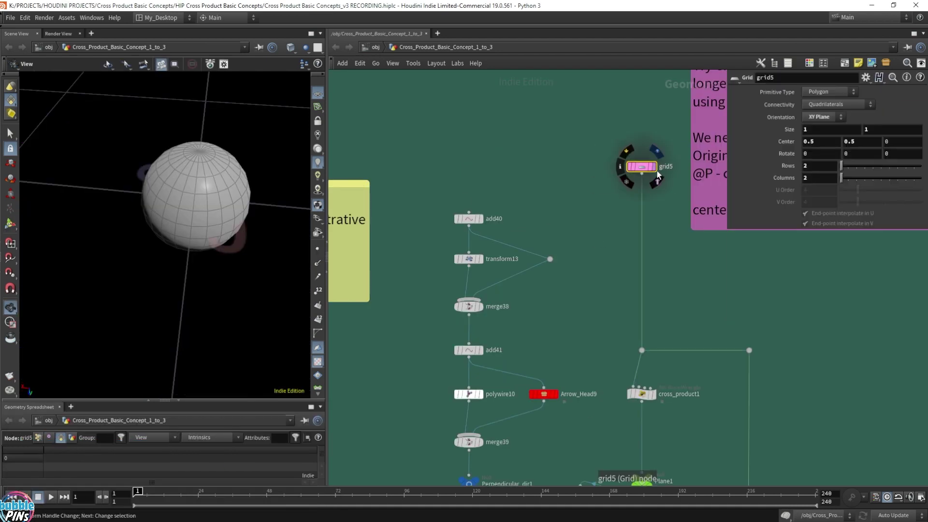
click(657, 172)
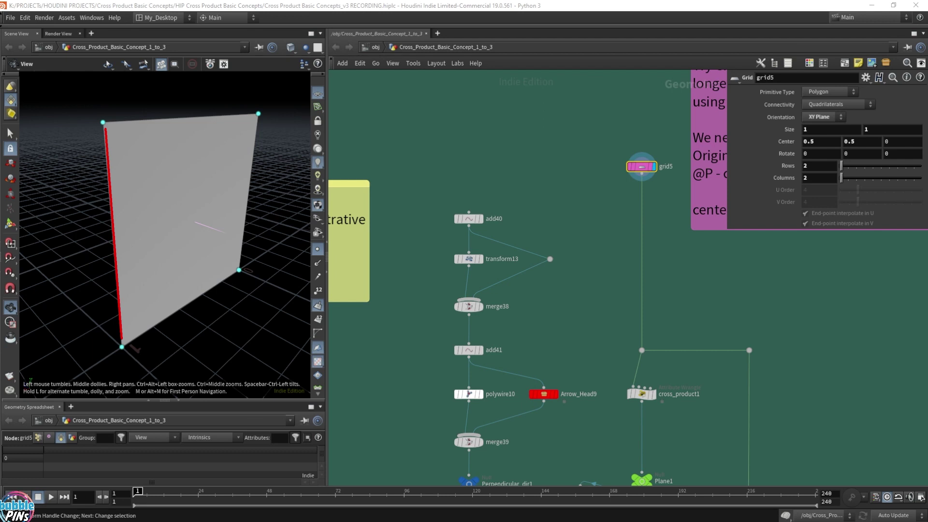
shift+click(180, 308)
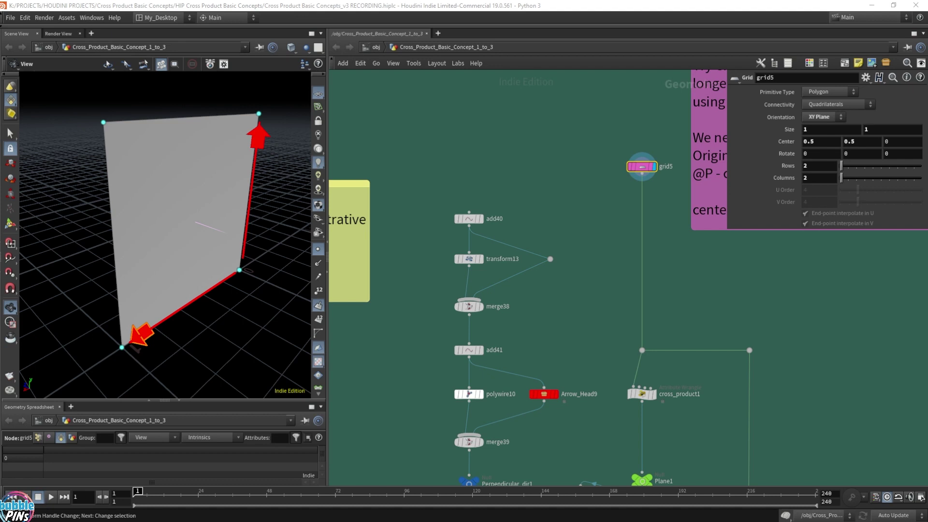
scroll(484, 147, down, 4)
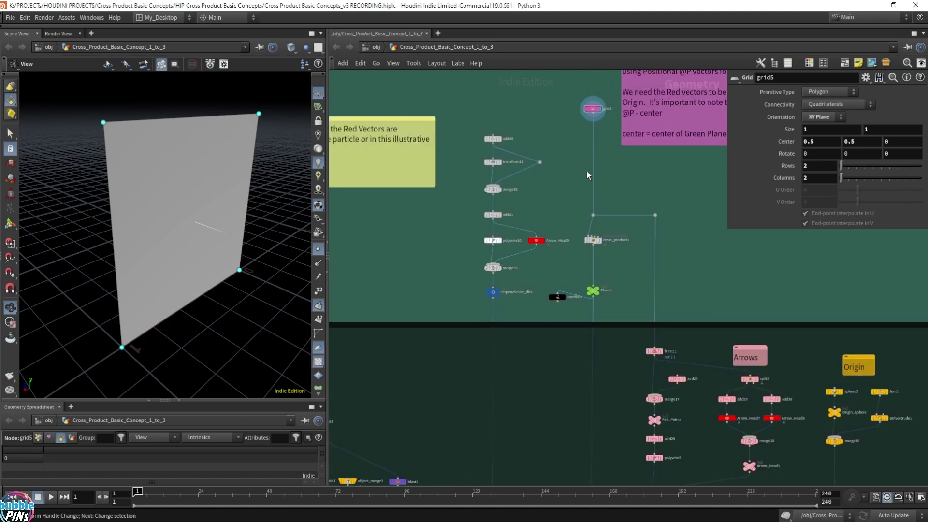
Step: Enlarge cross_product1's VEX code in a wider pane, then pan the network to show more nodes
click(593, 240)
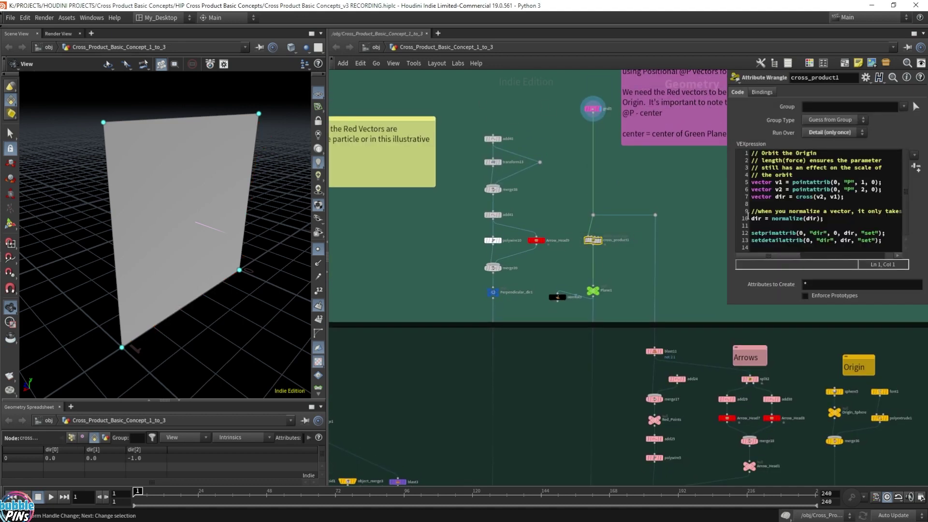
drag(728, 323, 643, 327)
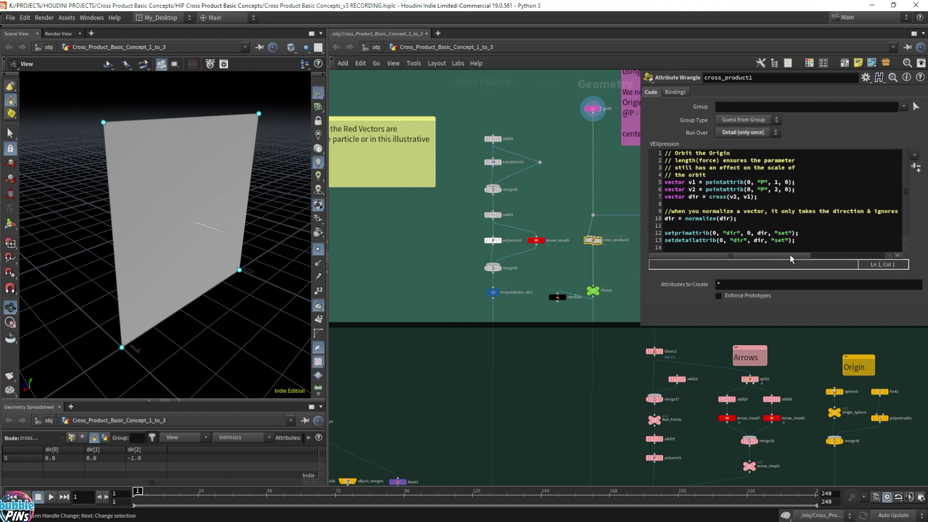
click(817, 226)
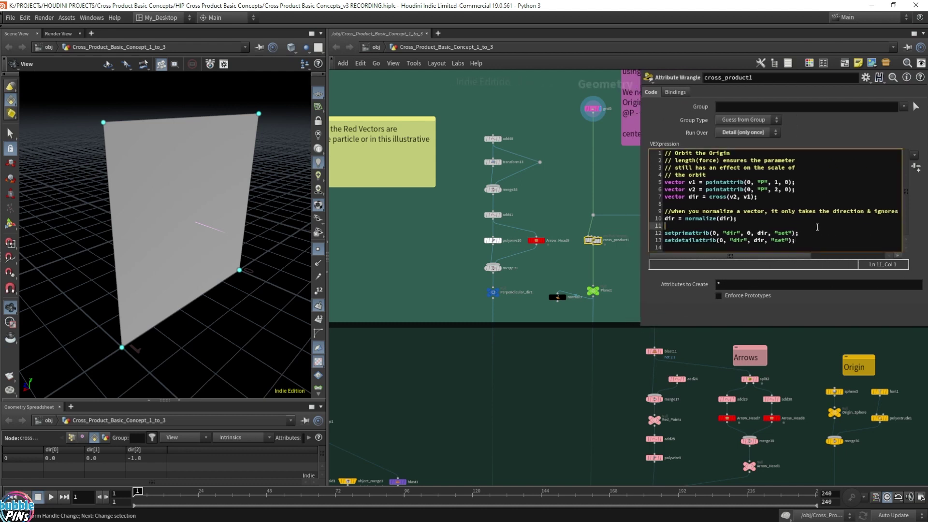
ctrl+scroll(817, 227, up, 3)
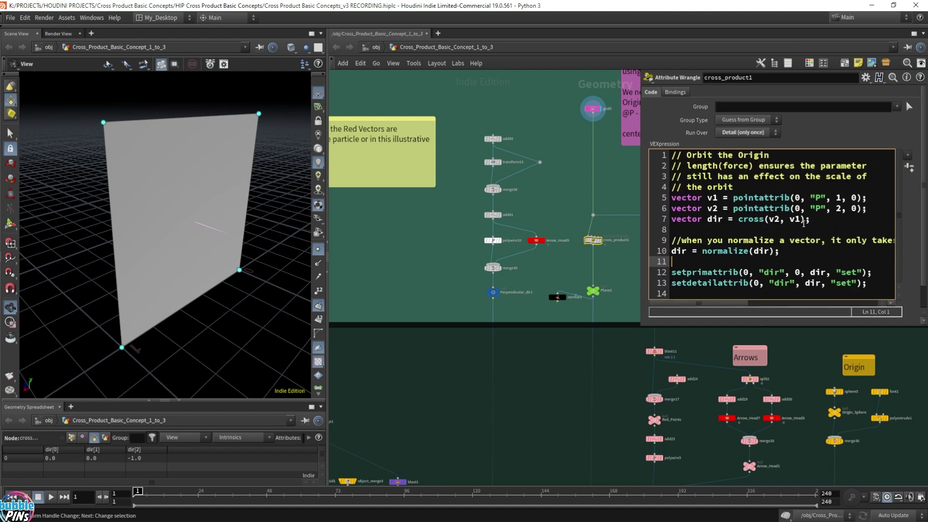
click(711, 198)
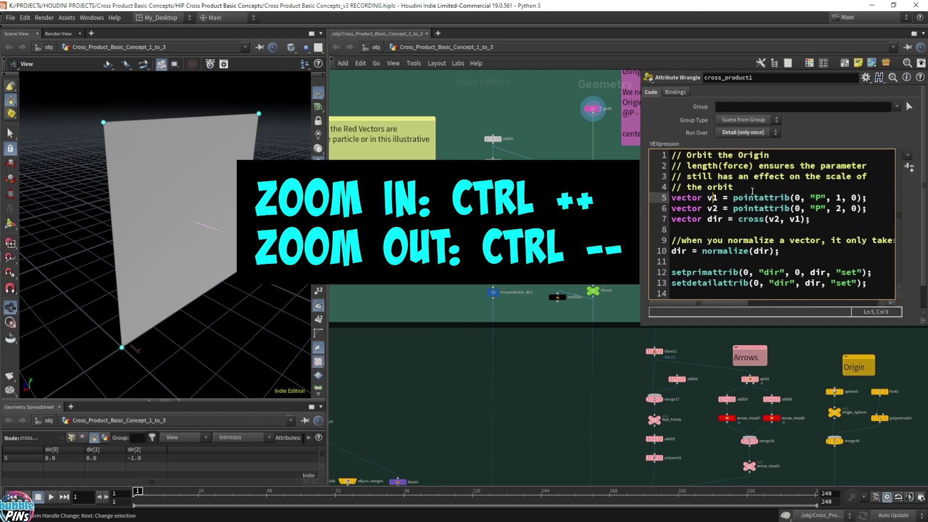
click(754, 197)
middle_drag(591, 235, 512, 225)
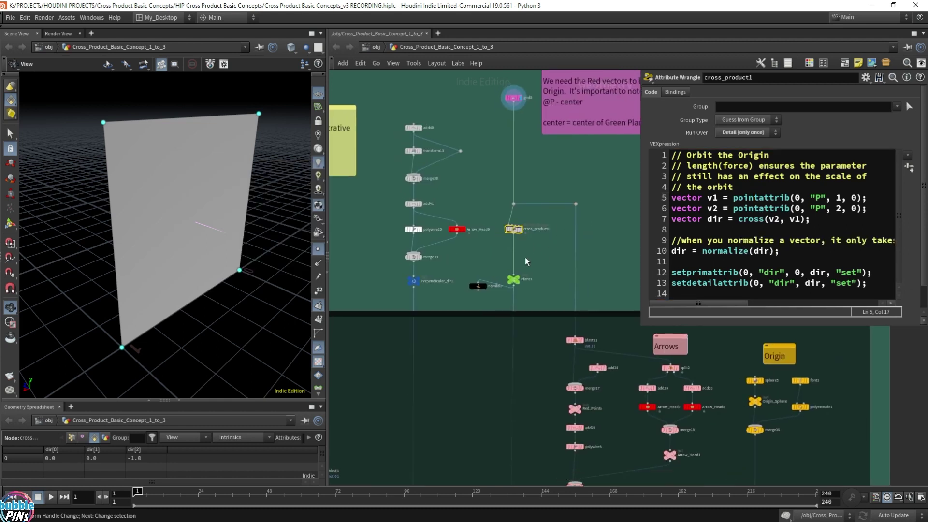
scroll(514, 318, down, 5)
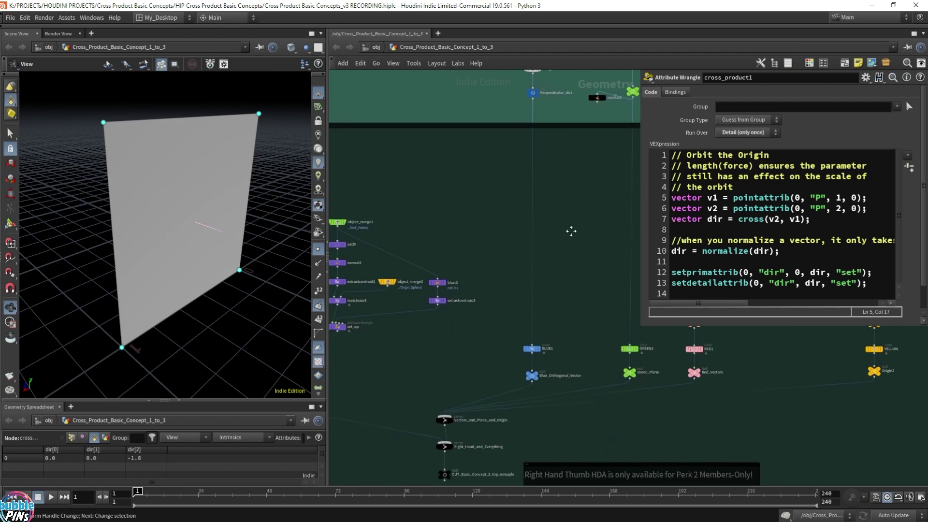
Step: Orbit around the plane to view its red edge arrows and cyan cross-product arrow
scroll(534, 369, up, 5)
scroll(533, 298, up, 3)
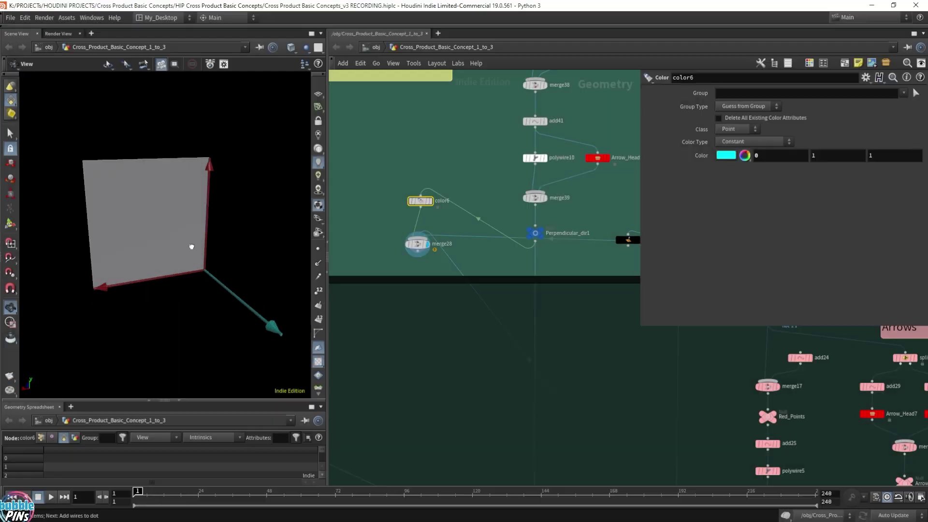
mouse_move(192, 246)
mouse_down()
mouse_move(170, 232)
mouse_move(205, 247)
mouse_up()
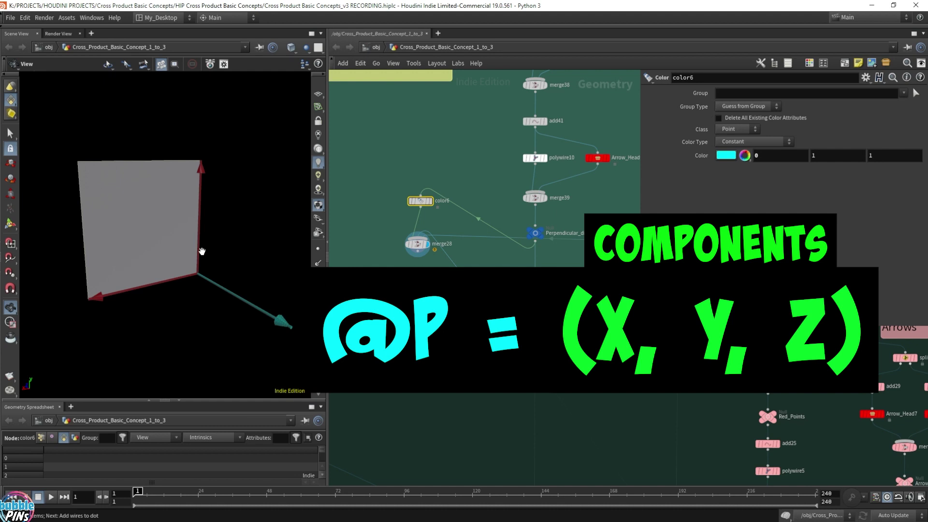
drag(244, 227, 217, 222)
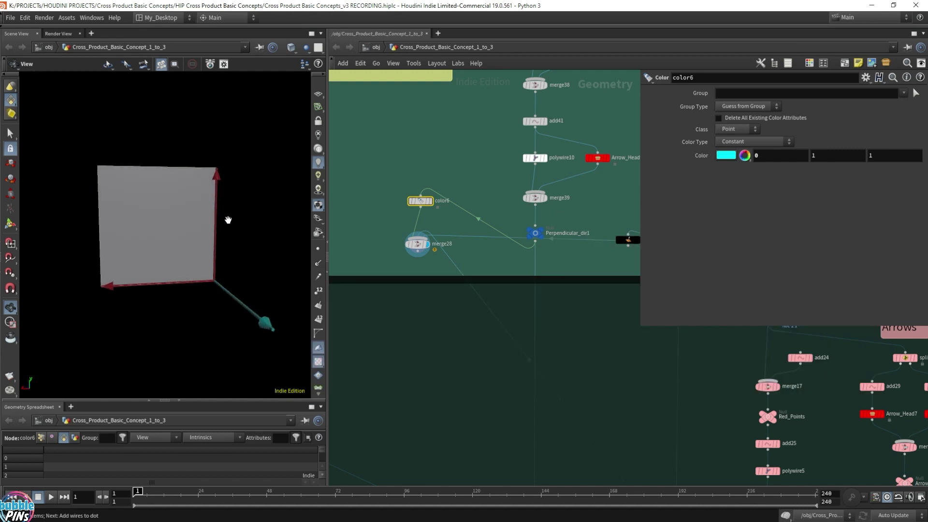
Step: Orbit the plane flat, edge-on, to its grey top and blue underside, then face it again
drag(228, 219, 124, 300)
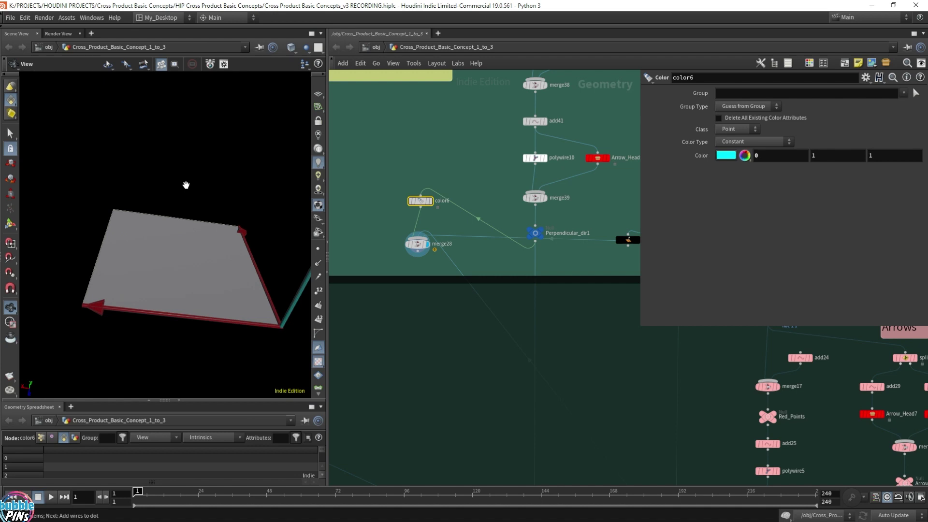
drag(187, 185, 209, 211)
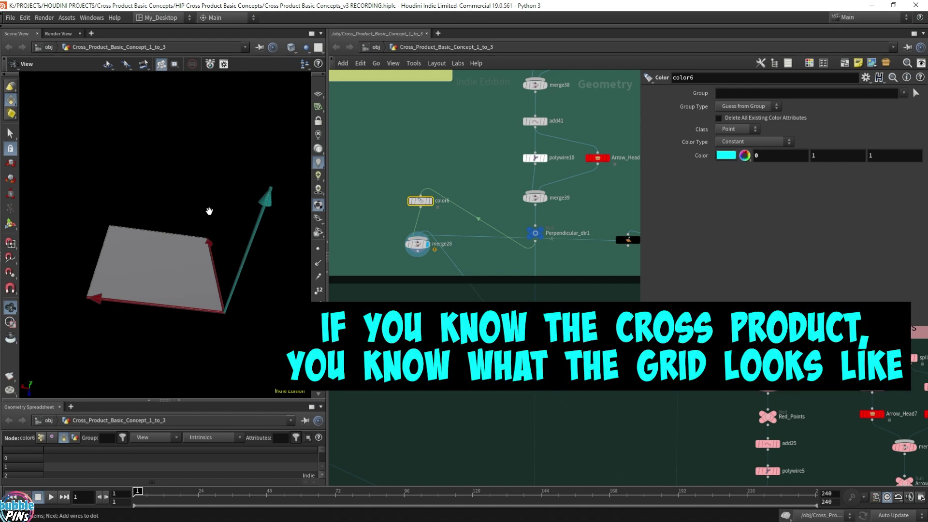
drag(238, 252, 245, 228)
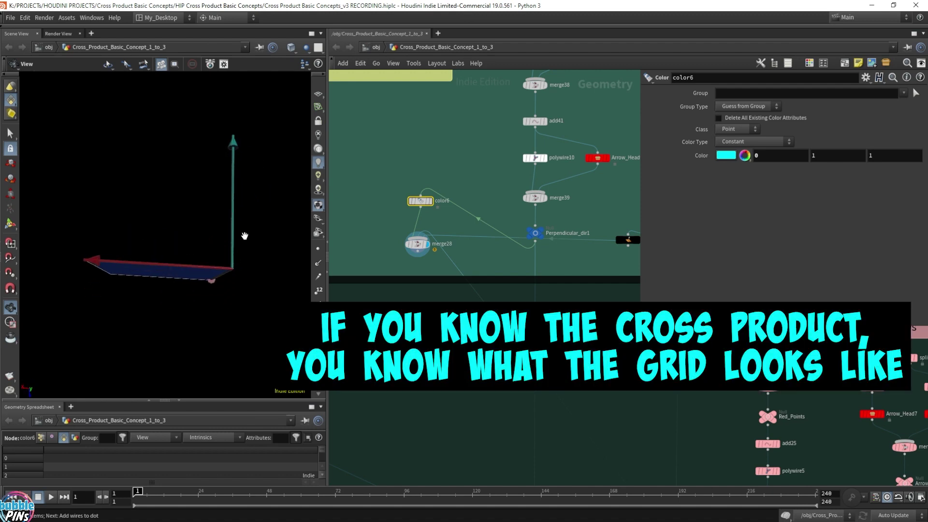
drag(237, 153, 219, 213)
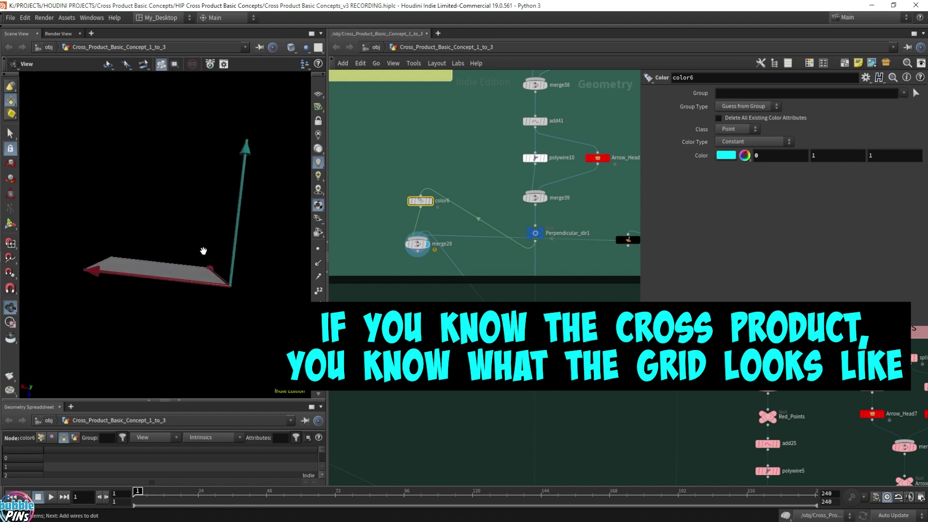
drag(204, 251, 166, 300)
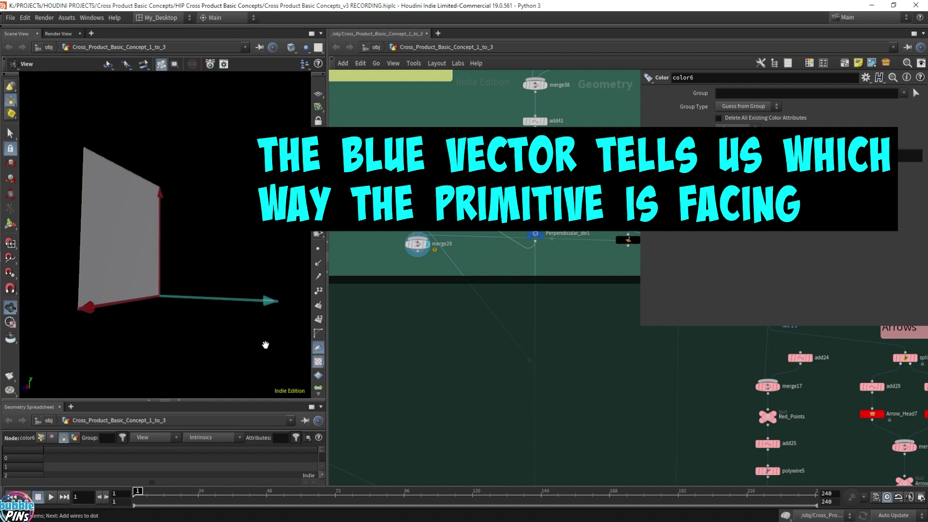
scroll(496, 245, down, 5)
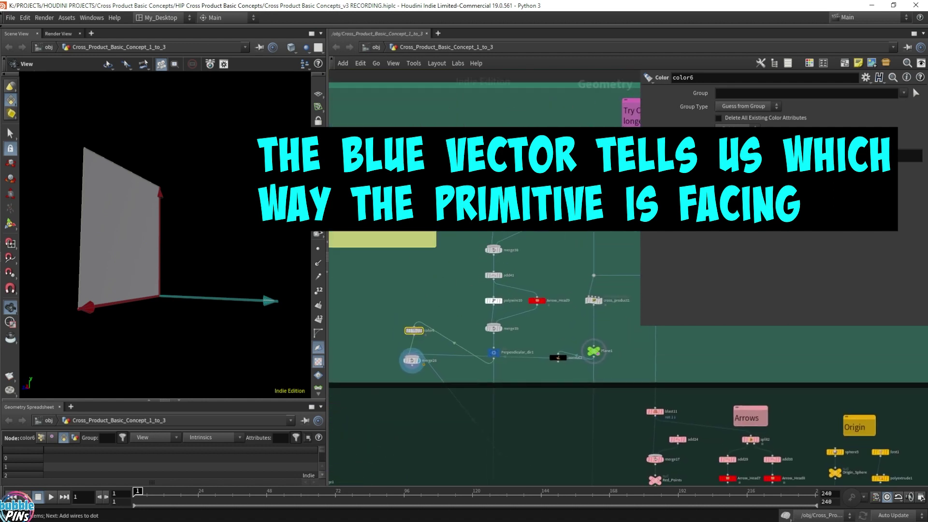
mouse_move(245, 235)
mouse_down()
mouse_move(264, 244)
mouse_move(255, 250)
mouse_up()
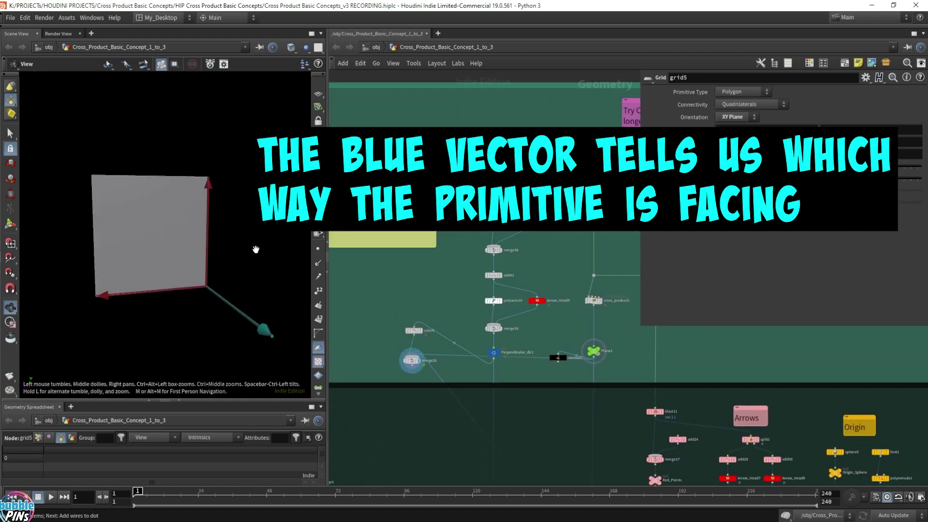
Step: Return the viewport to view navigation and show cross_product1's code in a wider pane
key(Return)
key(Escape)
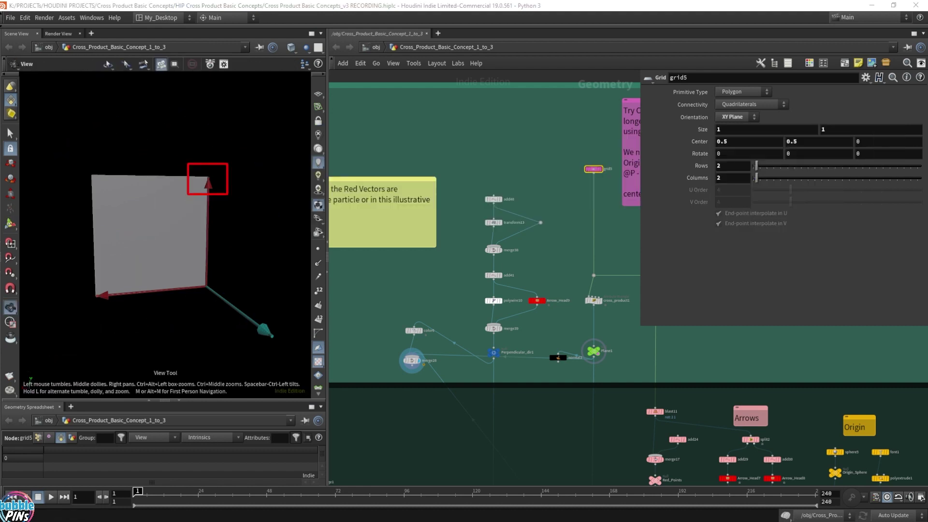
click(596, 301)
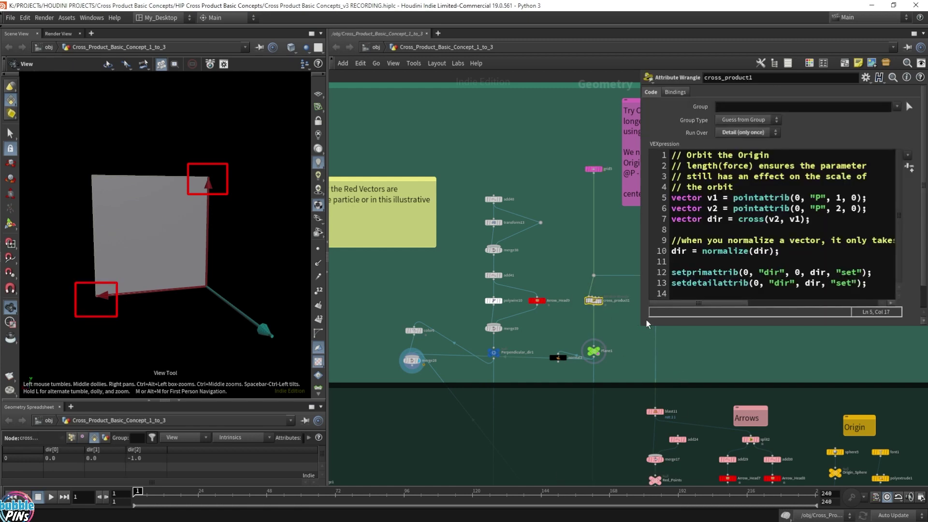
drag(642, 327, 589, 342)
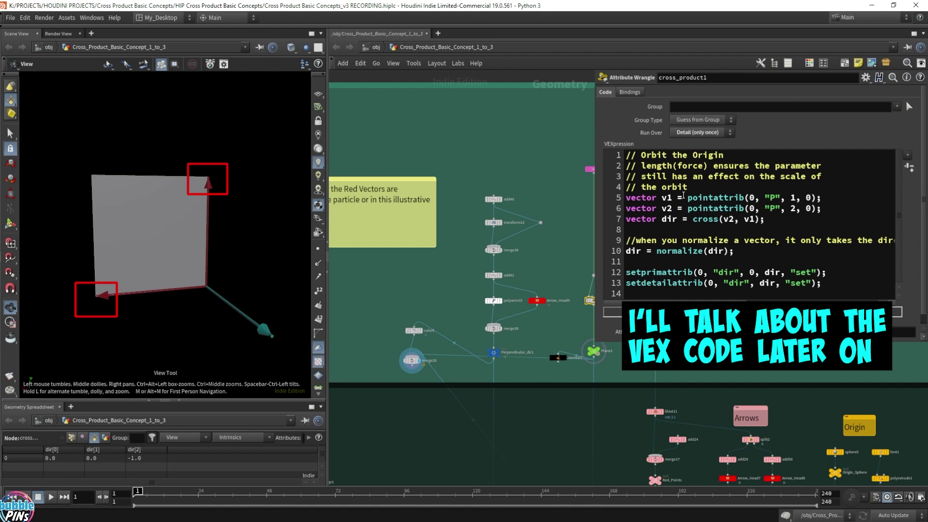
Step: Highlight the v1 and v2 lines, then the dir = cross(v2, v1) line 7
click(830, 212)
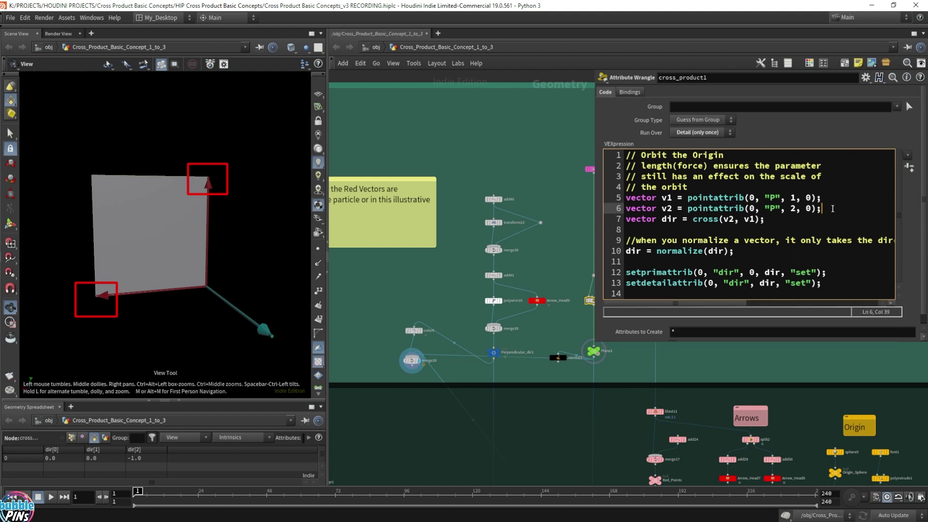
drag(828, 211, 615, 202)
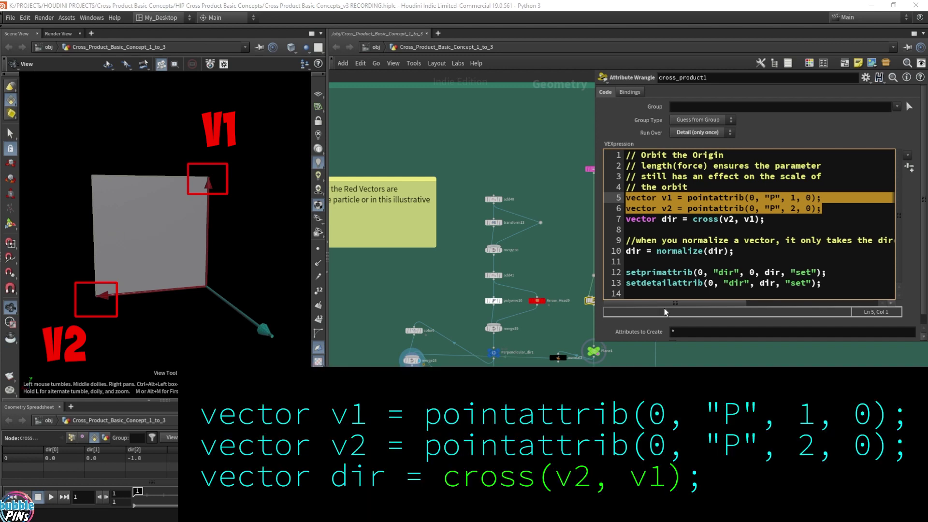
drag(768, 220, 608, 224)
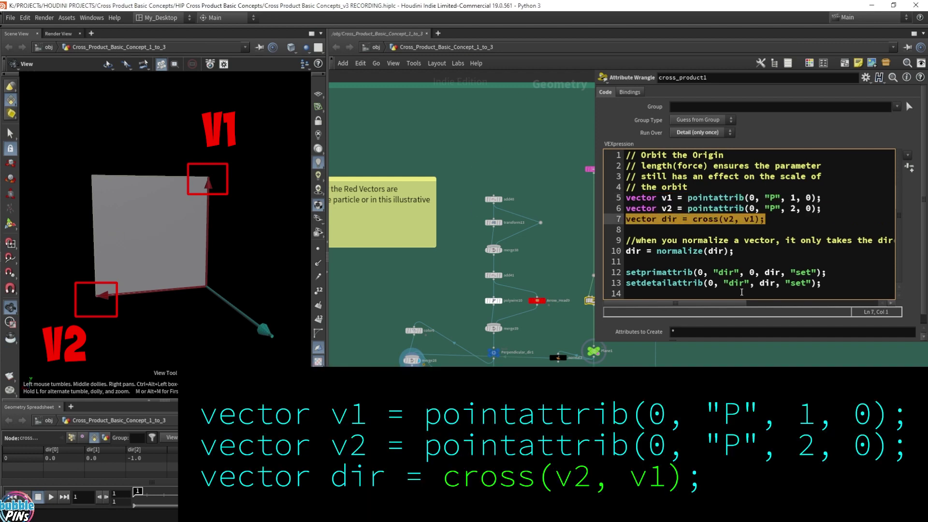